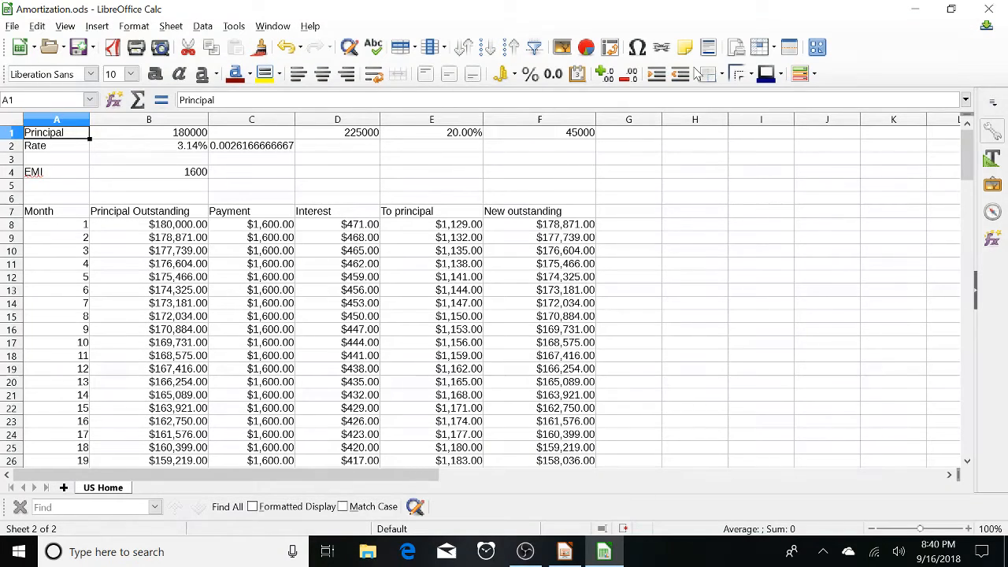
Step: Examine the loan's Principal entry in row 1 and the formula behind its amount
{"action": "key", "text": "shift+Right"}
{"action": "key", "text": "shift+Left"}
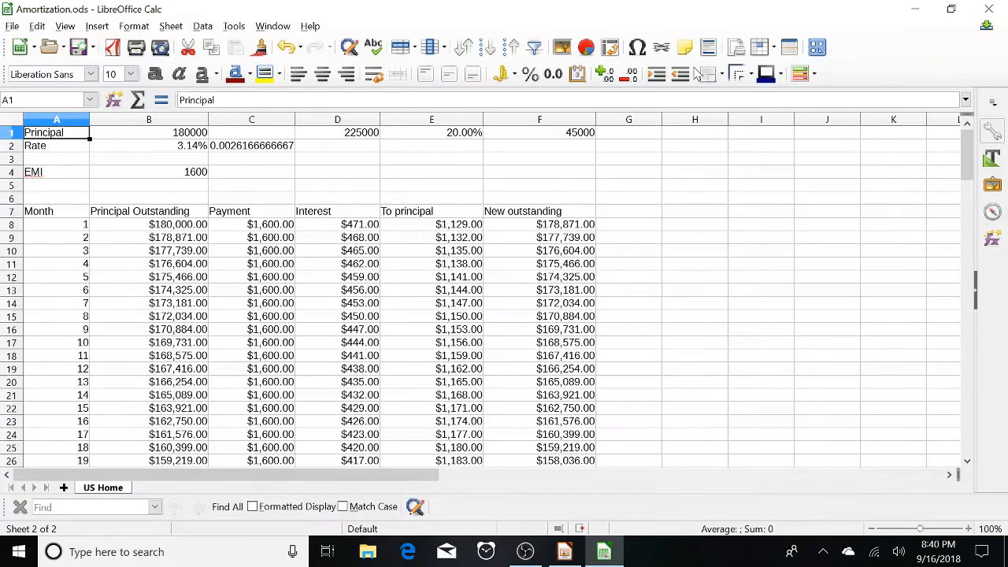
{"action": "key", "text": "Down"}
{"action": "key", "text": "Up"}
{"action": "key", "text": "shift+Right"}
{"action": "key", "text": "shift+Left"}
{"action": "key", "text": "Right"}
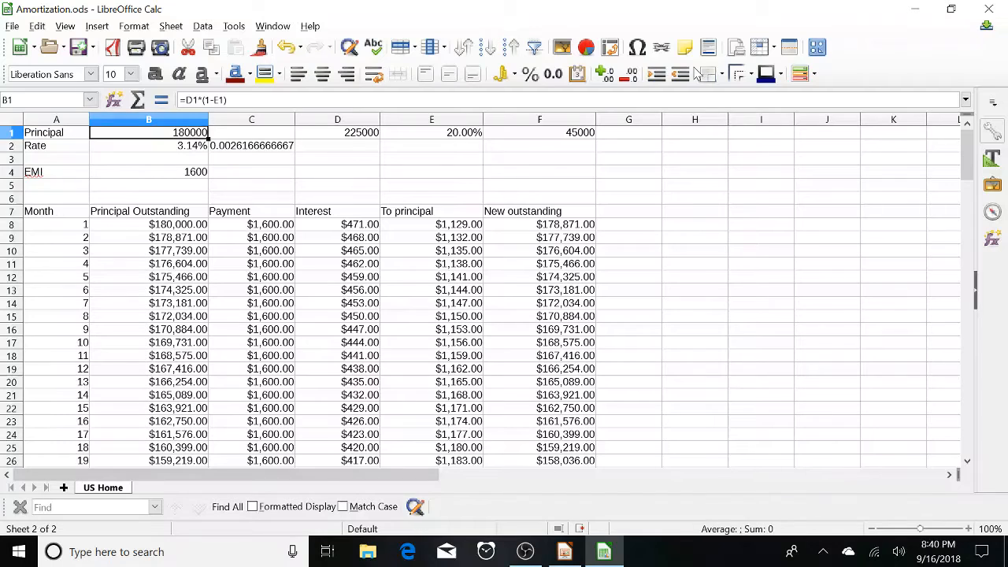
{"action": "key", "text": "Left"}
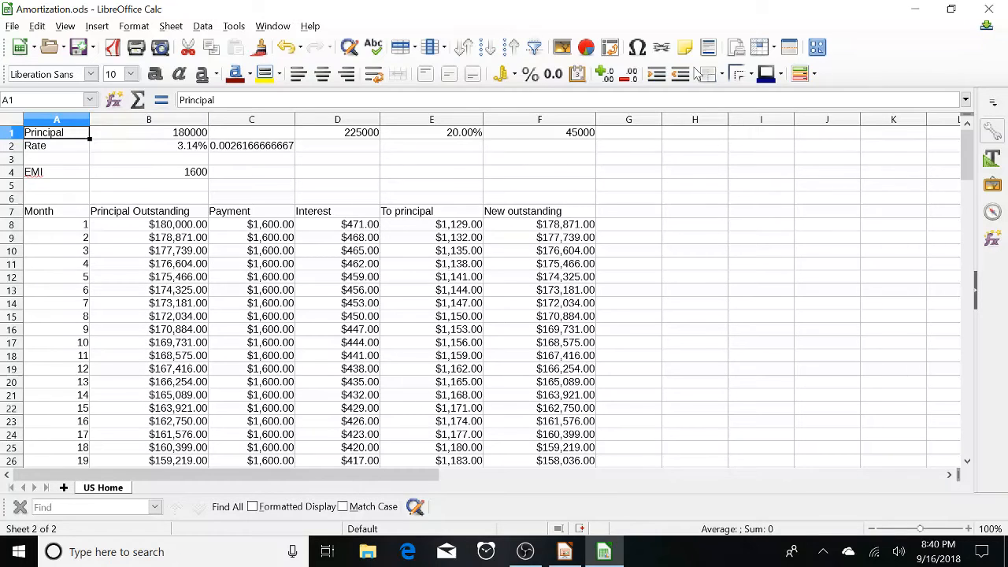
Step: Review the annual Rate and EMI values that feed the amortization schedule
{"action": "key", "text": "Down"}
{"action": "key", "text": "shift+Right"}
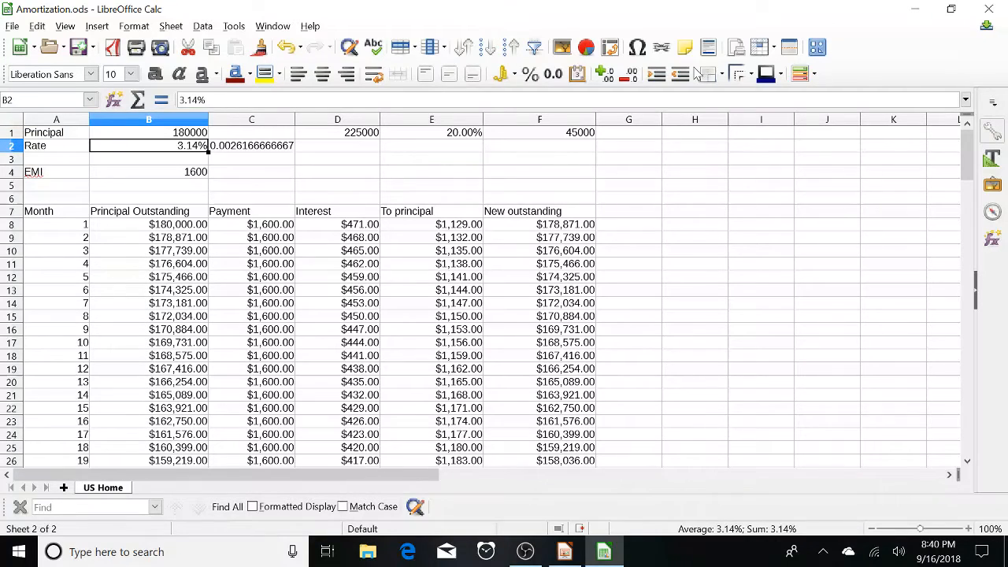
{"action": "key", "text": "shift+Left"}
{"action": "key", "text": "Right"}
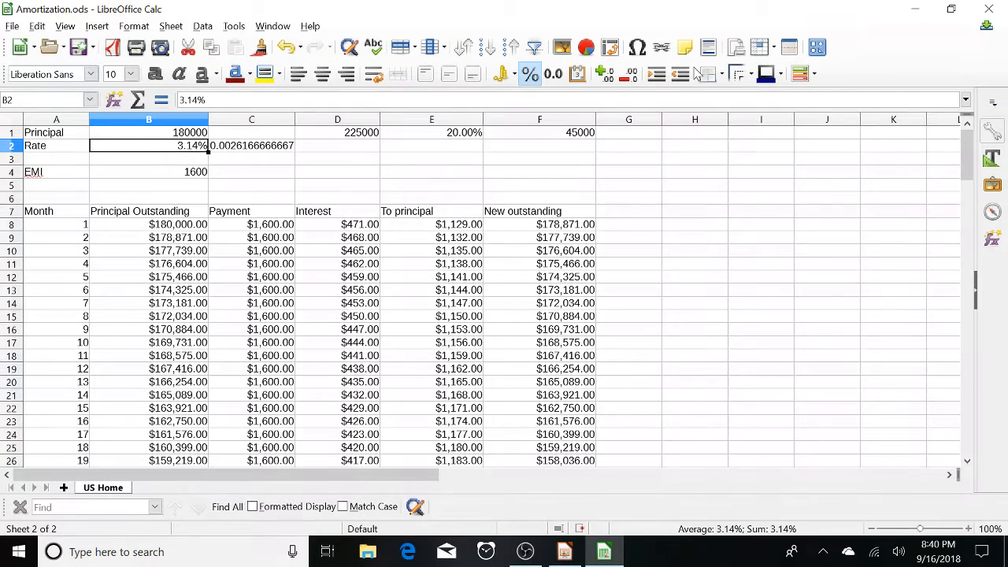
{"action": "key", "text": "Up"}
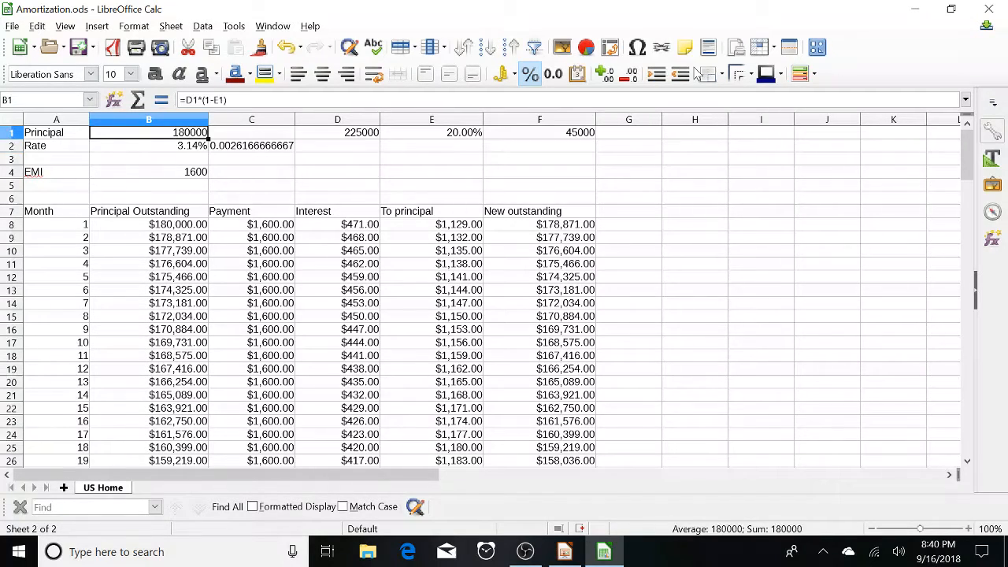
{"action": "key", "text": "Down"}
{"action": "key", "text": "Up"}
{"action": "key", "text": "Down"}
{"action": "key", "text": "Down"}
{"action": "key", "text": "Down"}
{"action": "key", "text": "Down"}
{"action": "key", "text": "Down"}
{"action": "key", "text": "Down"}
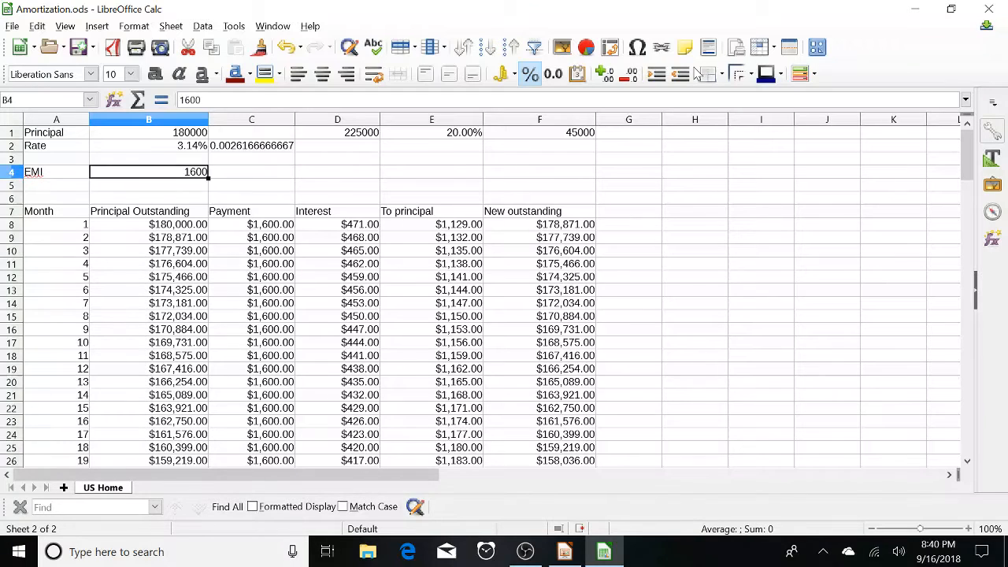
Step: Inspect month 1's Principal Outstanding and Payment formulas and the EMI cell that supplies the payment
{"action": "key", "text": "Left"}
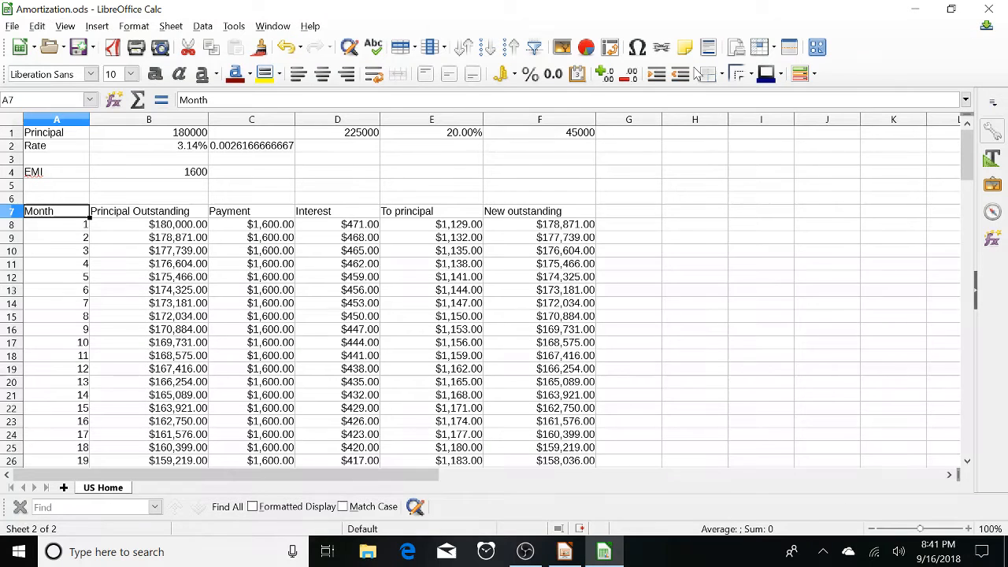
{"action": "key", "text": "Right"}
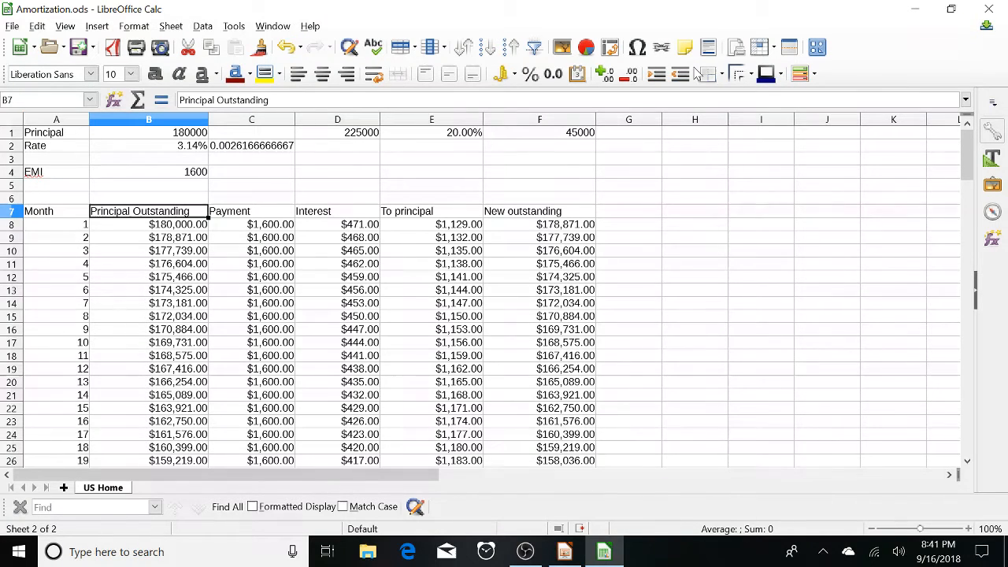
{"action": "key", "text": "Down"}
{"action": "key", "text": "Left"}
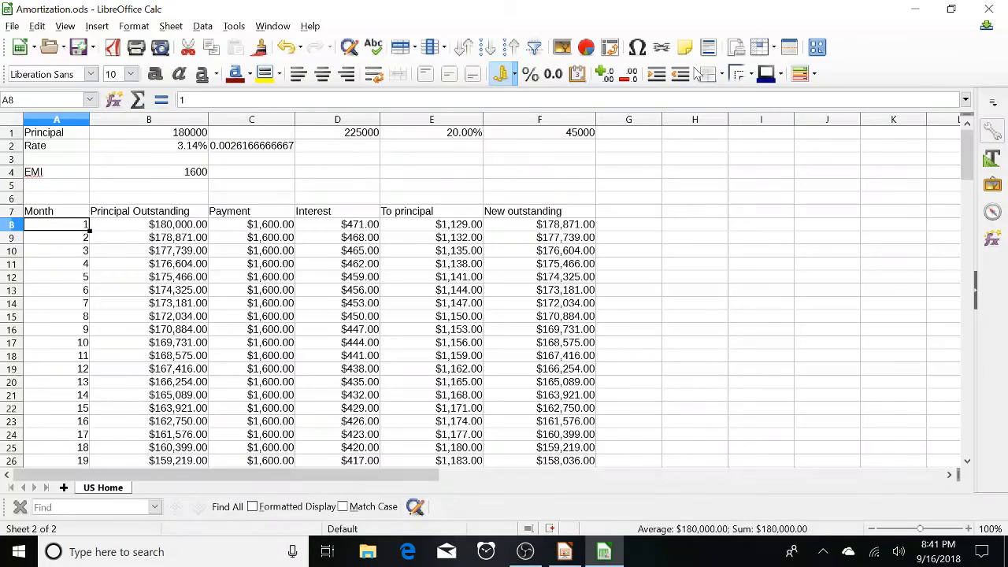
{"action": "key", "text": "Right"}
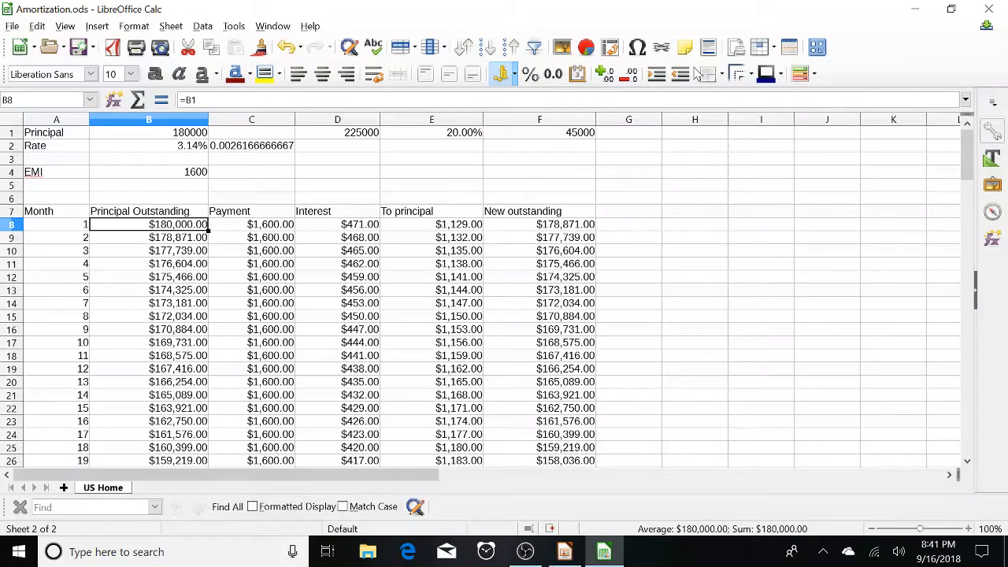
{"action": "key", "text": "Up"}
{"action": "key", "text": "Up"}
{"action": "key", "text": "Down"}
{"action": "key", "text": "Down"}
{"action": "left_click", "coordinate": [236, 227]}
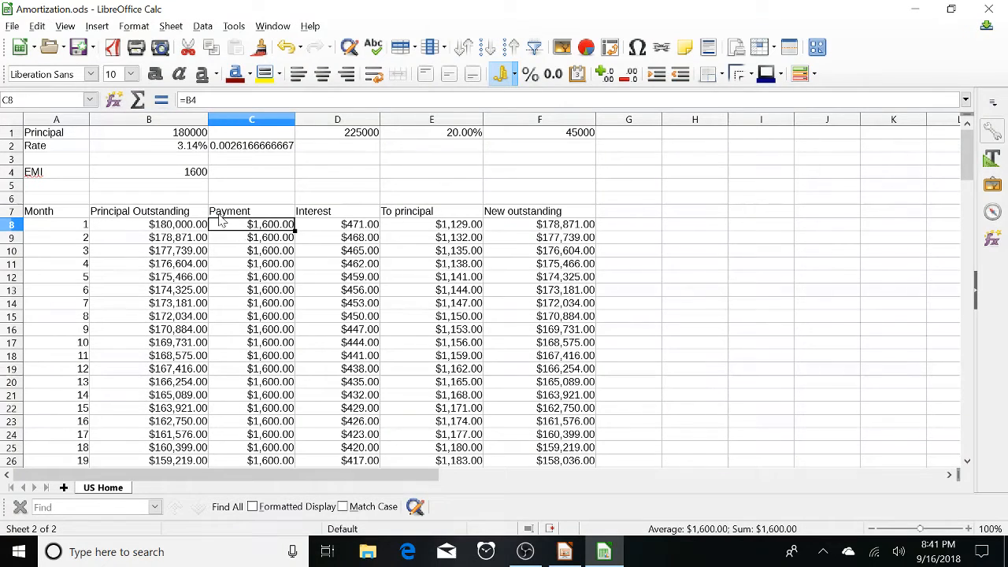
{"action": "left_click", "coordinate": [189, 175]}
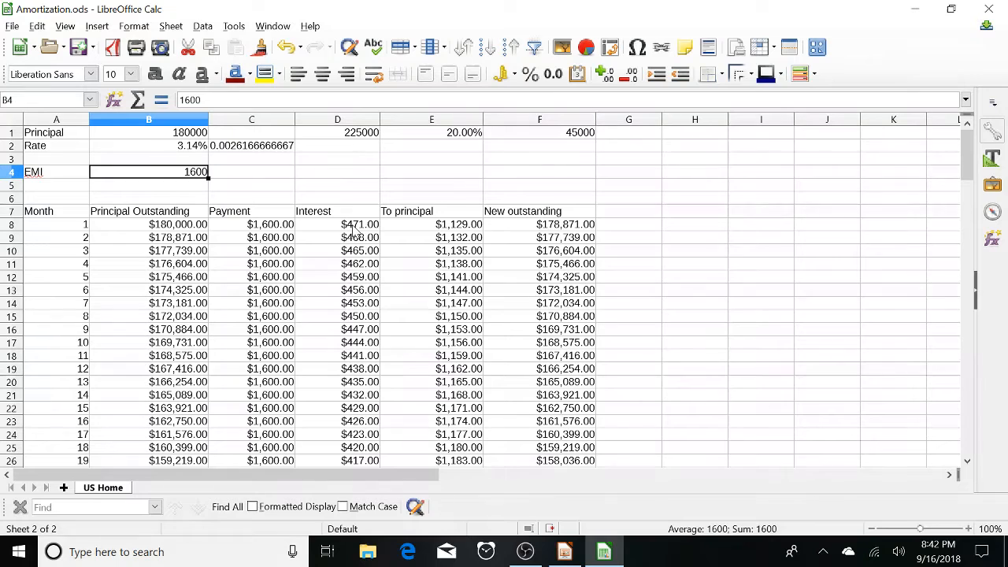
{"action": "left_click", "coordinate": [284, 228]}
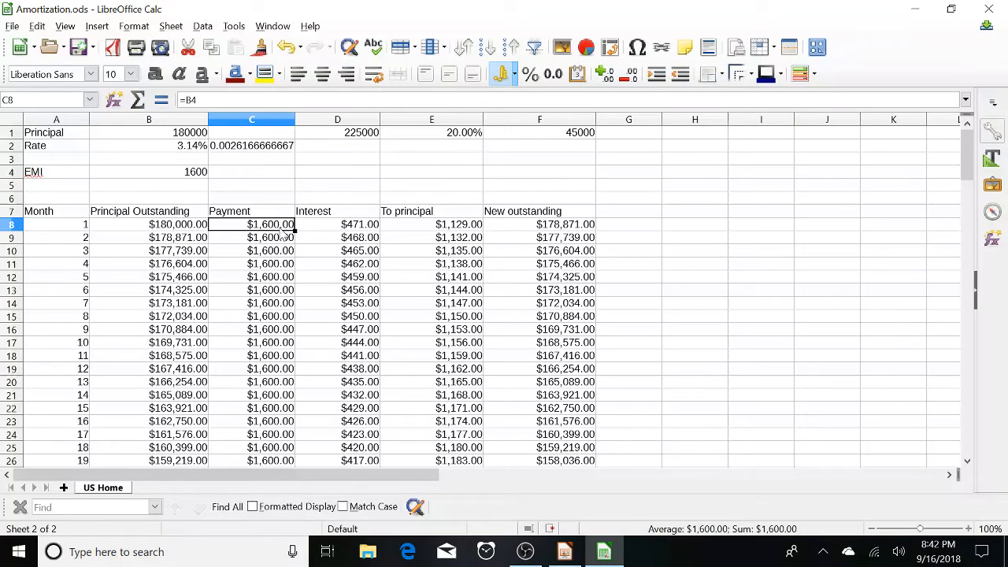
Step: Inspect month 1's Interest formula together with the outstanding principal, annual rate and monthly rate it depends on
{"action": "left_click", "coordinate": [329, 229]}
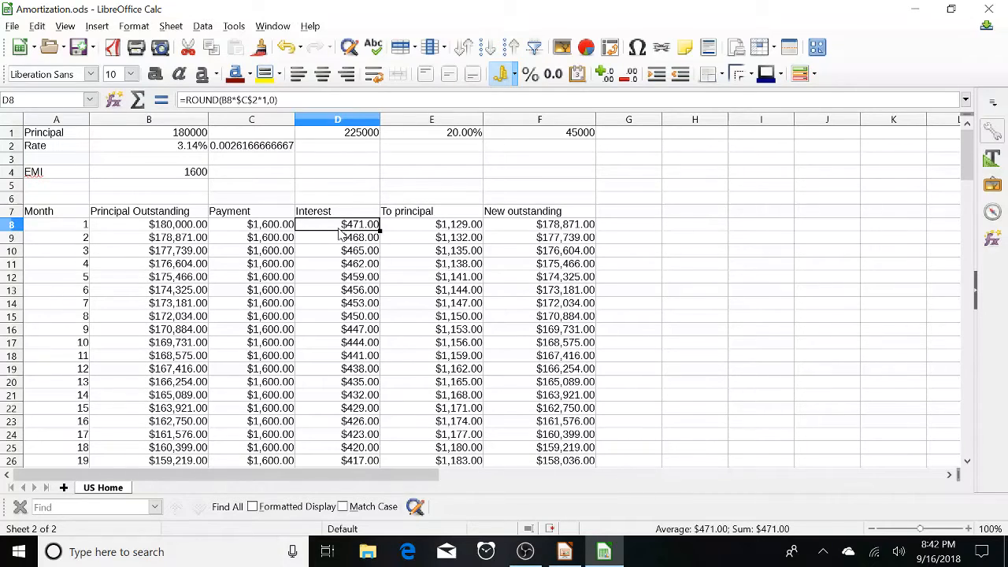
{"action": "left_click", "coordinate": [191, 229]}
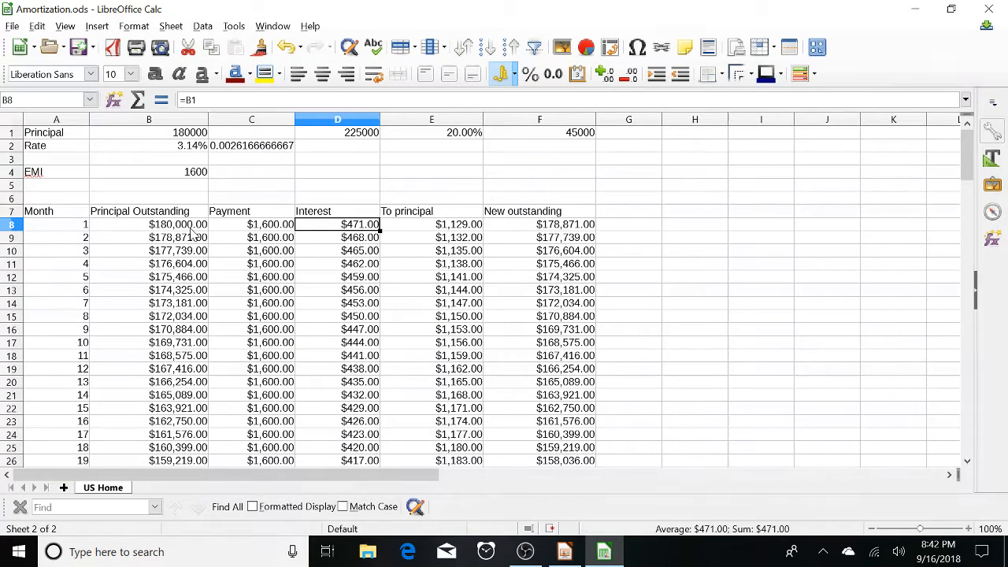
{"action": "left_click", "coordinate": [345, 228]}
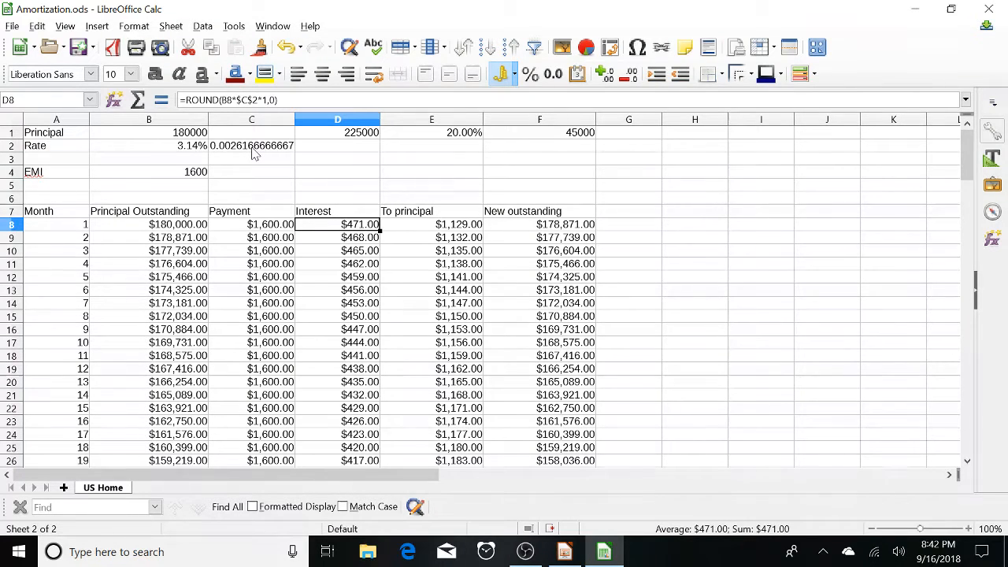
{"action": "left_click", "coordinate": [201, 150]}
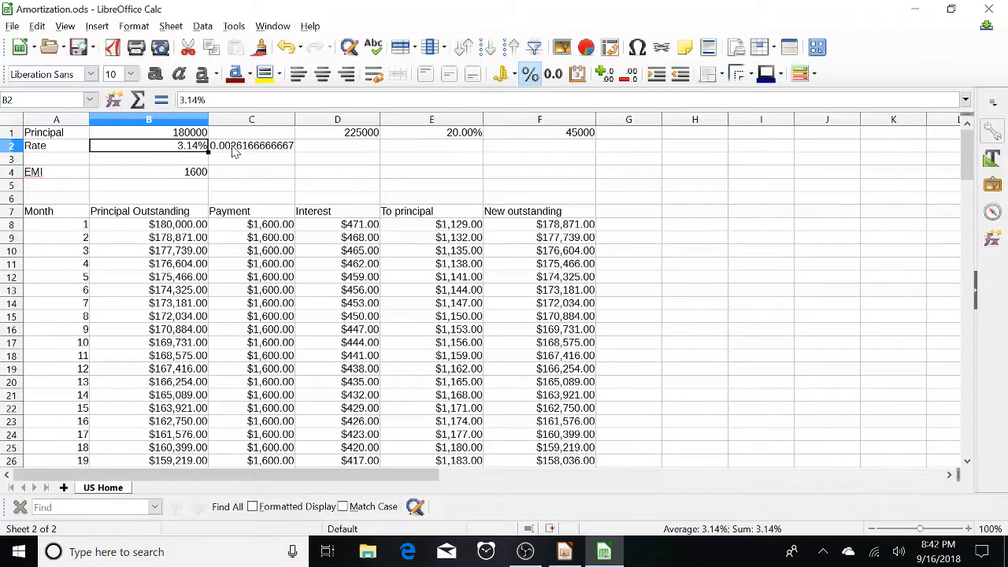
{"action": "left_click", "coordinate": [235, 152]}
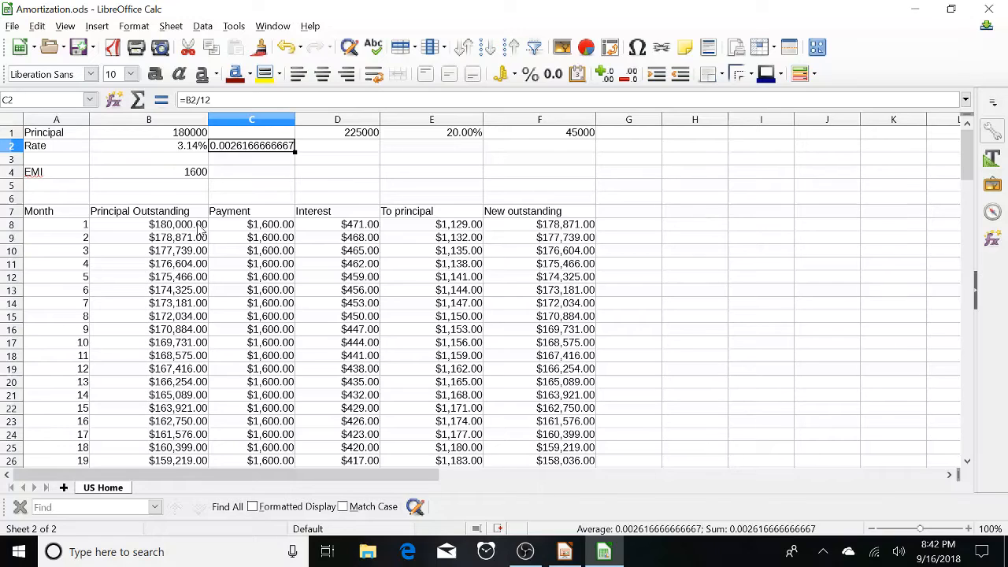
{"action": "left_click", "coordinate": [338, 230]}
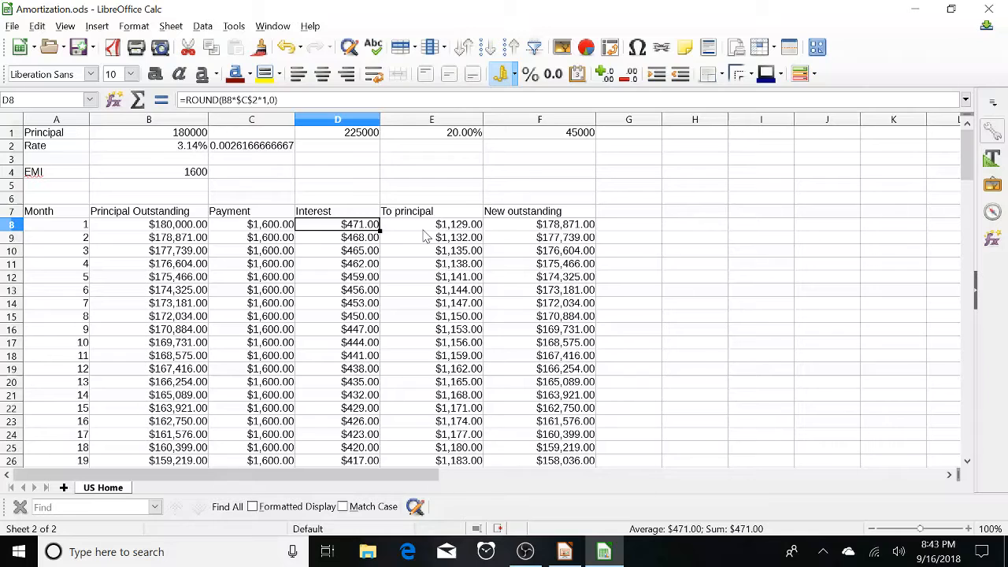
Step: Check the To principal and New outstanding formulas and how the balance carries over into month 2
{"action": "key", "text": "Right"}
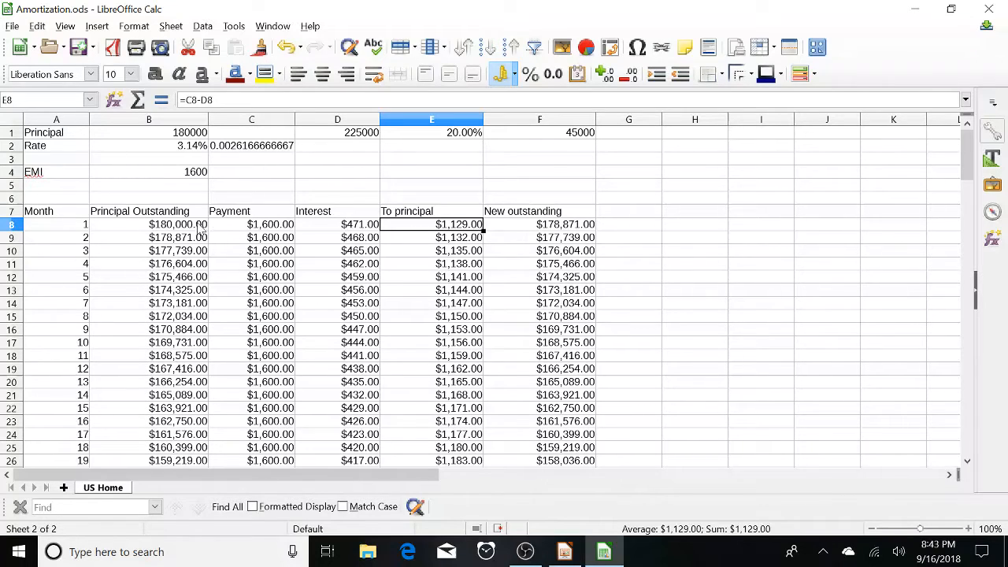
{"action": "left_click", "coordinate": [551, 228]}
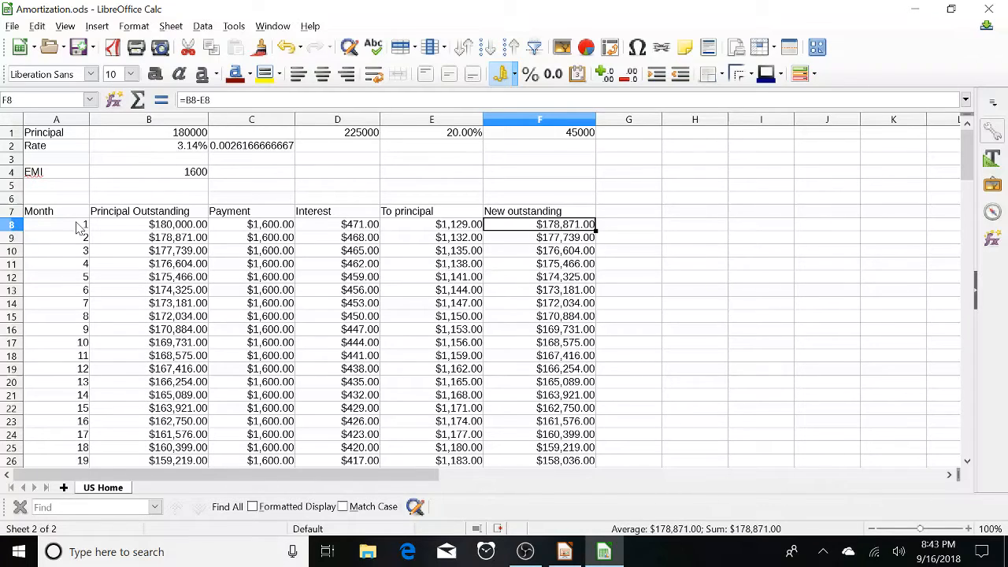
{"action": "left_click", "coordinate": [147, 241]}
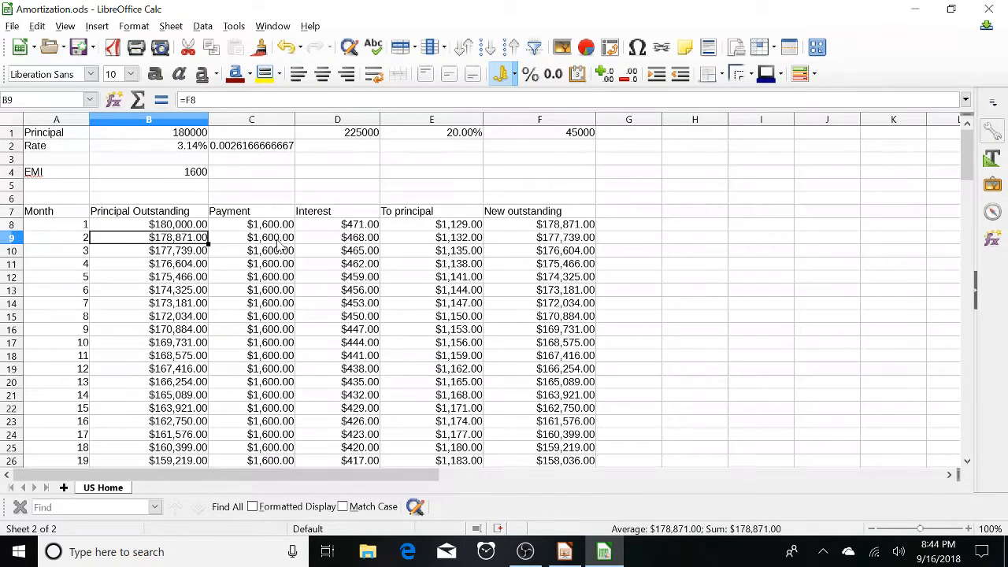
{"action": "left_click", "coordinate": [540, 243]}
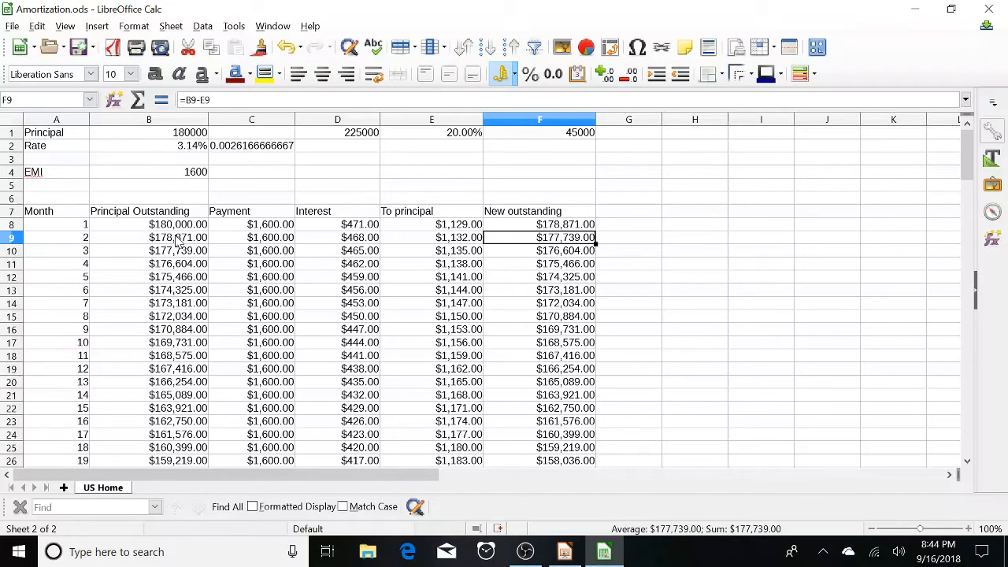
Step: Fill the month 2 row, A9:F9, down through row 20 and clear the selection
{"action": "left_click", "coordinate": [85, 242]}
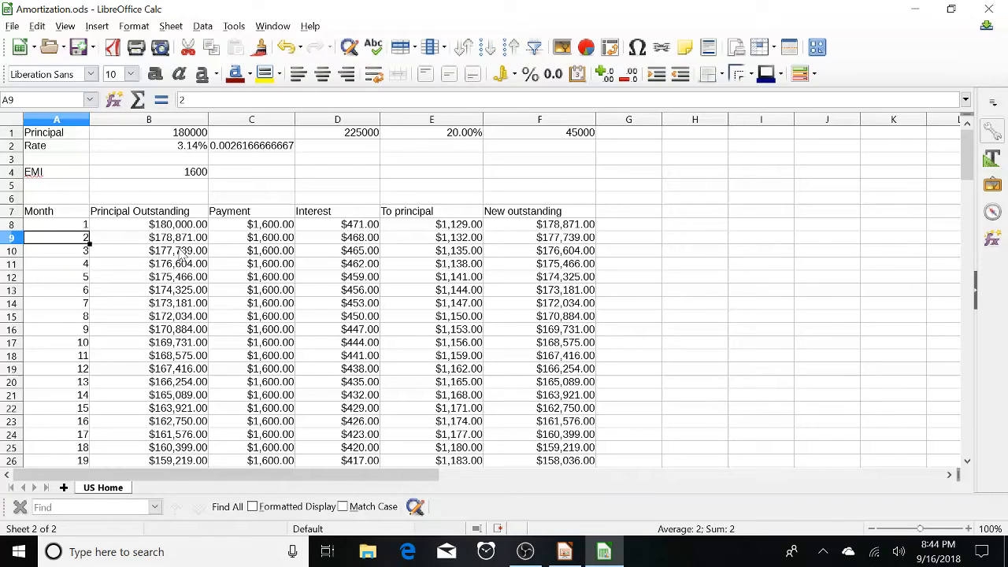
{"action": "key", "text": "shift+Right"}
{"action": "key", "text": "shift+Right"}
{"action": "key", "text": "shift+Right"}
{"action": "key", "text": "shift+Right"}
{"action": "key", "text": "shift+Right"}
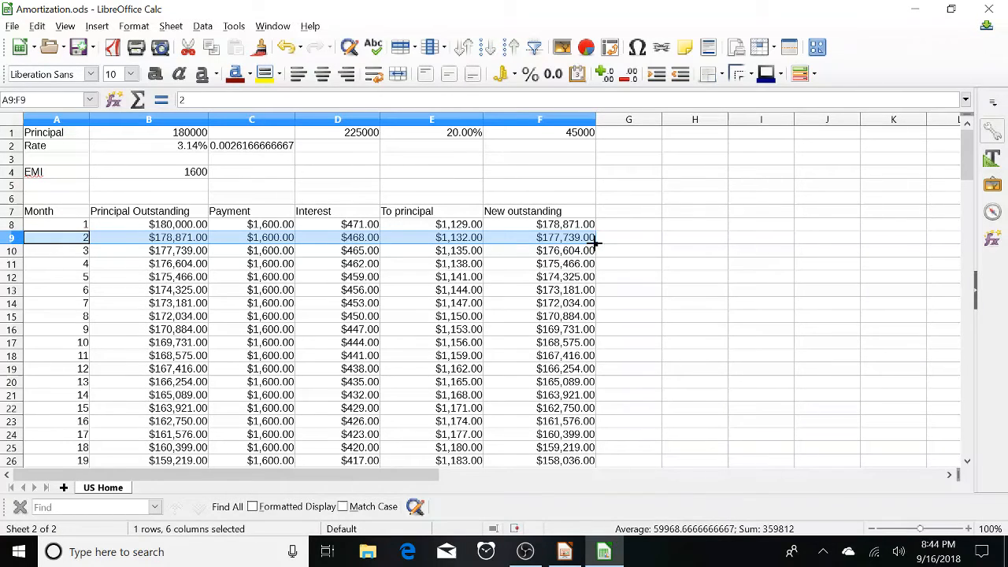
{"action": "left_click_drag", "start_coordinate": [595, 245], "coordinate": [589, 390]}
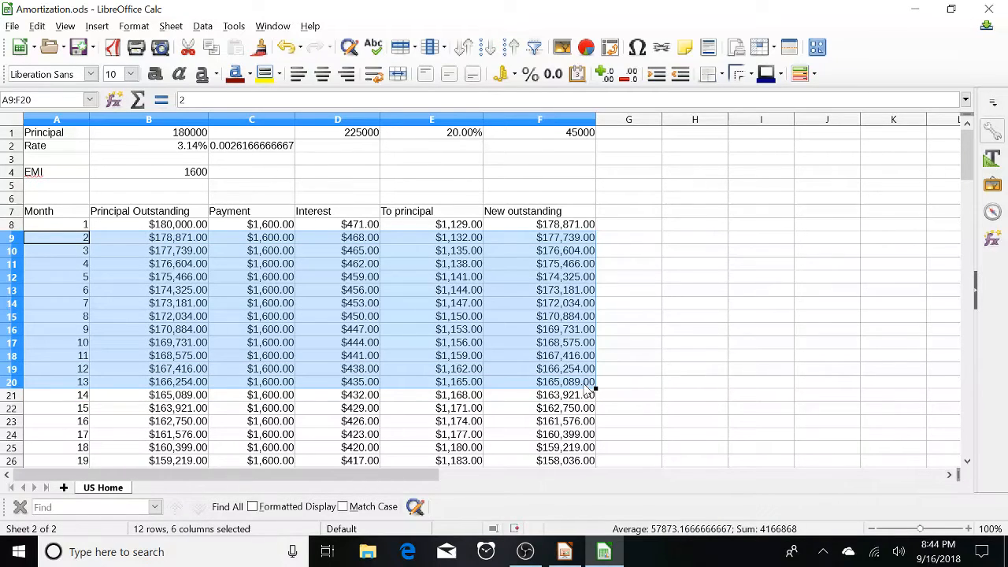
{"action": "left_click", "coordinate": [635, 363]}
{"action": "key", "text": "Down"}
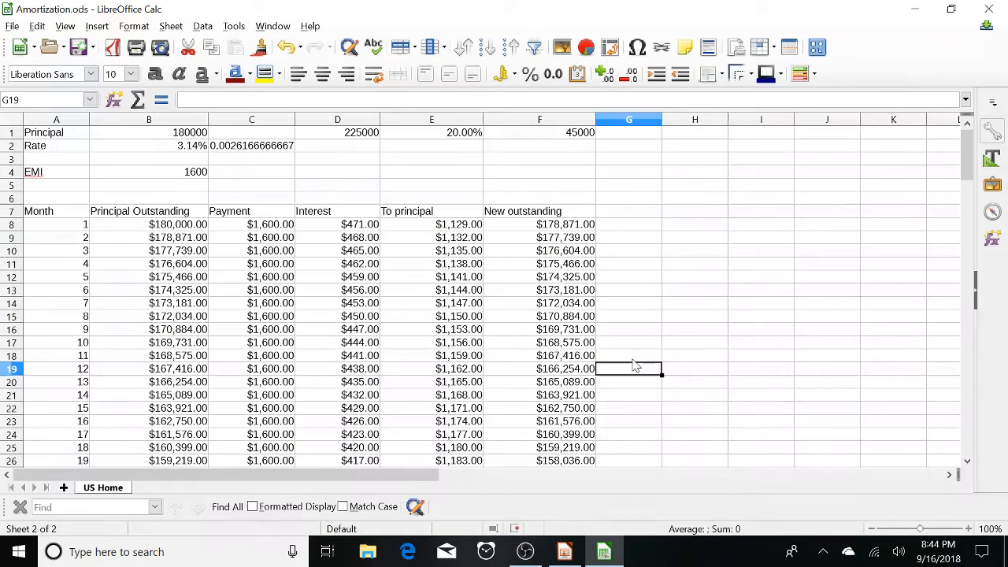
Step: Look through the amortization schedule down to its final month to examine how the outstanding balance declines
{"action": "key", "text": "Left"}
{"action": "key", "text": "Left"}
{"action": "key", "text": "Down"}
{"action": "key", "text": "Down"}
{"action": "key", "text": "Down"}
{"action": "key", "text": "Down"}
{"action": "key", "text": "Down"}
{"action": "key", "text": "Down"}
{"action": "key", "text": "Down"}
{"action": "key", "text": "Down"}
{"action": "key", "text": "Down"}
{"action": "key", "text": "Down"}
{"action": "key", "text": "Down"}
{"action": "key", "text": "Down"}
{"action": "key", "text": "Down"}
{"action": "key", "text": "Down"}
{"action": "key", "text": "Down"}
{"action": "key", "text": "Down"}
{"action": "key", "text": "Down"}
{"action": "key", "text": "Down"}
{"action": "key", "text": "Down"}
{"action": "key", "text": "Down"}
{"action": "key", "text": "Down"}
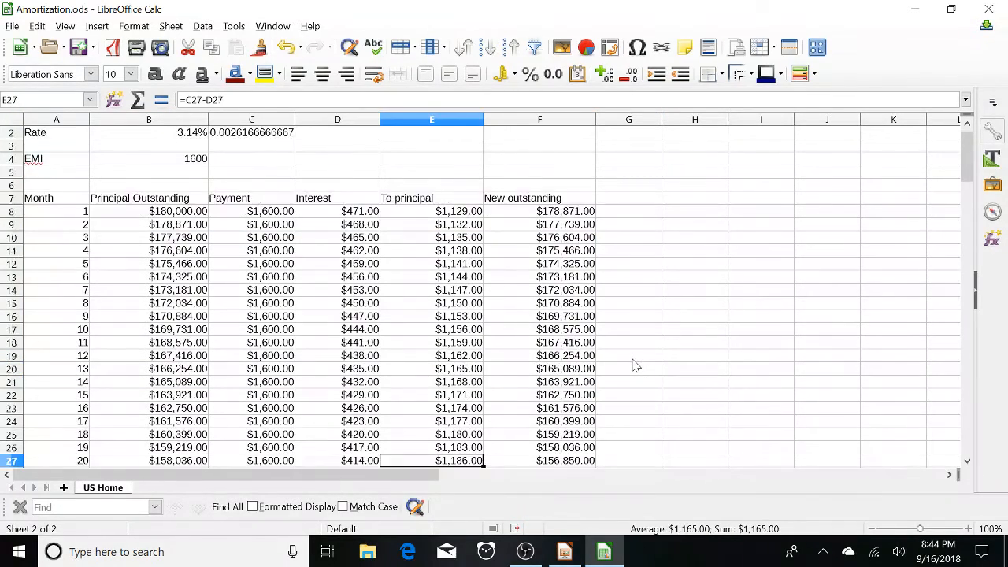
{"action": "key", "text": "Down"}
{"action": "key", "text": "Down"}
{"action": "key", "text": "Down"}
{"action": "key", "text": "Down"}
{"action": "key", "text": "Down"}
{"action": "key", "text": "Down"}
{"action": "key", "text": "Down"}
{"action": "key", "text": "Down"}
{"action": "key", "text": "Down"}
{"action": "key", "text": "Down"}
{"action": "key", "text": "Down"}
{"action": "key", "text": "Down"}
{"action": "key", "text": "Down"}
{"action": "key", "text": "Down"}
{"action": "key", "text": "Down"}
{"action": "key", "text": "Down"}
{"action": "key", "text": "Down"}
{"action": "key", "text": "Down"}
{"action": "key", "text": "Down"}
{"action": "key", "text": "Down"}
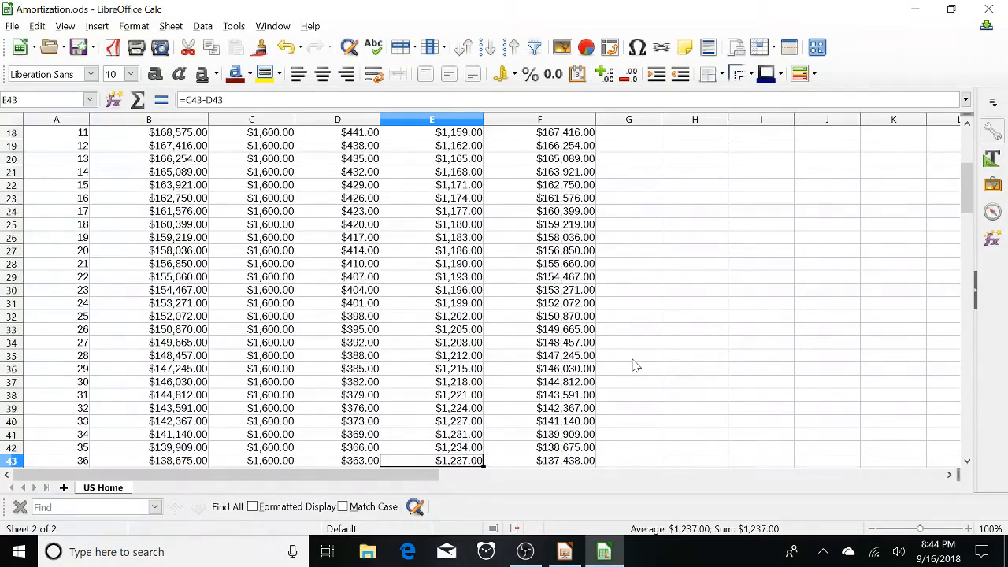
{"action": "key", "text": "Down"}
{"action": "key", "text": "Down"}
{"action": "key", "text": "Down"}
{"action": "key", "text": "Down"}
{"action": "key", "text": "Down"}
{"action": "key", "text": "Down"}
{"action": "key", "text": "Down"}
{"action": "key", "text": "Down"}
{"action": "key", "text": "Down"}
{"action": "key", "text": "Down"}
{"action": "key", "text": "Down"}
{"action": "key", "text": "Down"}
{"action": "key", "text": "Down"}
{"action": "key", "text": "Down"}
{"action": "key", "text": "Down"}
{"action": "key", "text": "Down"}
{"action": "key", "text": "Down"}
{"action": "key", "text": "Down"}
{"action": "key", "text": "Down"}
{"action": "key", "text": "Down"}
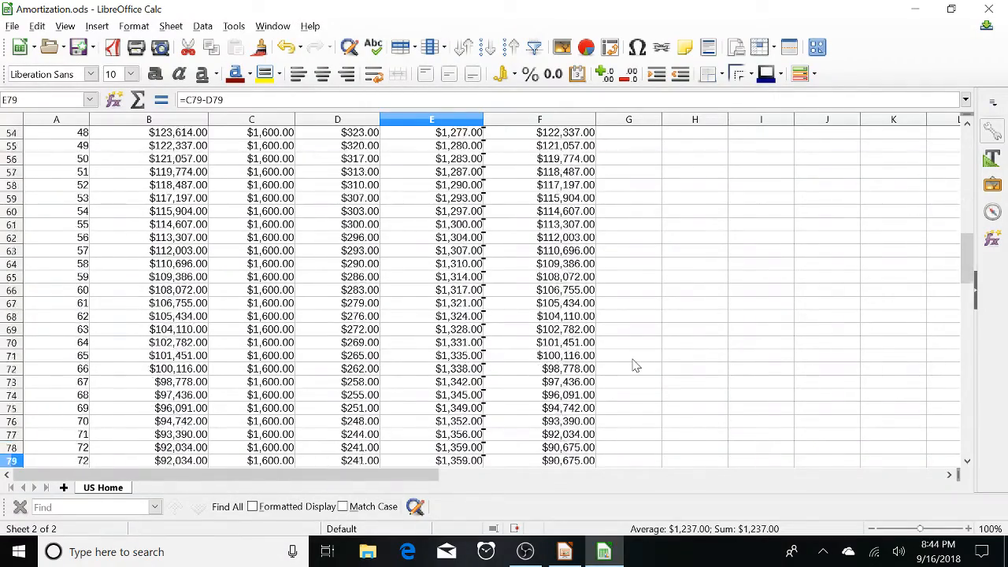
{"action": "key", "text": "Down"}
{"action": "key", "text": "Down"}
{"action": "key", "text": "Down"}
{"action": "key", "text": "Down"}
{"action": "key", "text": "Down"}
{"action": "key", "text": "Down"}
{"action": "key", "text": "Down"}
{"action": "key", "text": "Down"}
{"action": "key", "text": "Down"}
{"action": "key", "text": "Down"}
{"action": "key", "text": "Down"}
{"action": "key", "text": "Down"}
{"action": "key", "text": "Down"}
{"action": "key", "text": "Down"}
{"action": "key", "text": "Down"}
{"action": "key", "text": "Down"}
{"action": "key", "text": "Down"}
{"action": "key", "text": "Down"}
{"action": "key", "text": "Down"}
{"action": "key", "text": "Down"}
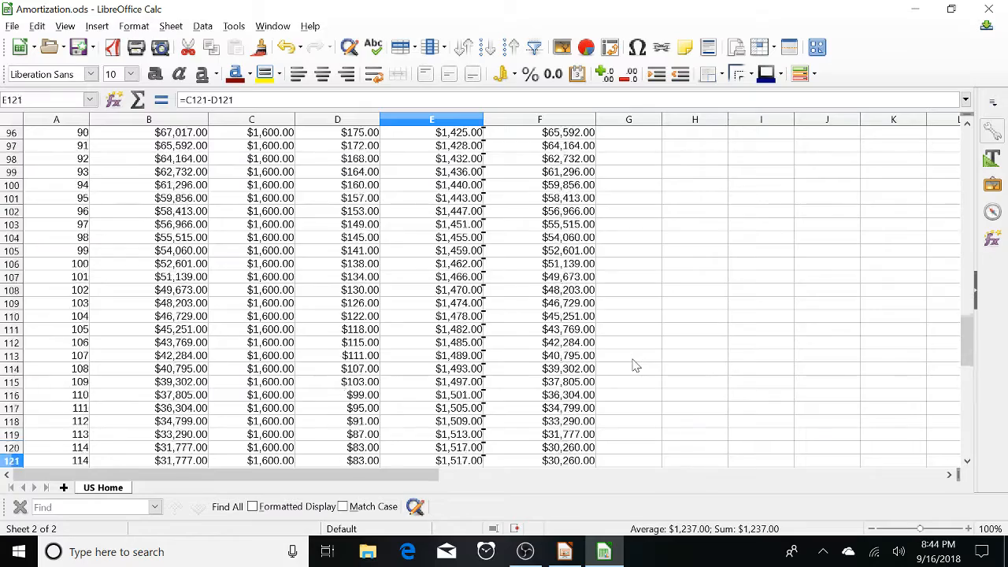
{"action": "key", "text": "Up"}
{"action": "key", "text": "Up"}
{"action": "key", "text": "Up"}
{"action": "key", "text": "Up"}
{"action": "key", "text": "Up"}
{"action": "key", "text": "Up"}
{"action": "key", "text": "Up"}
{"action": "key", "text": "Up"}
{"action": "key", "text": "Up"}
{"action": "key", "text": "Up"}
{"action": "key", "text": "Up"}
{"action": "key", "text": "Up"}
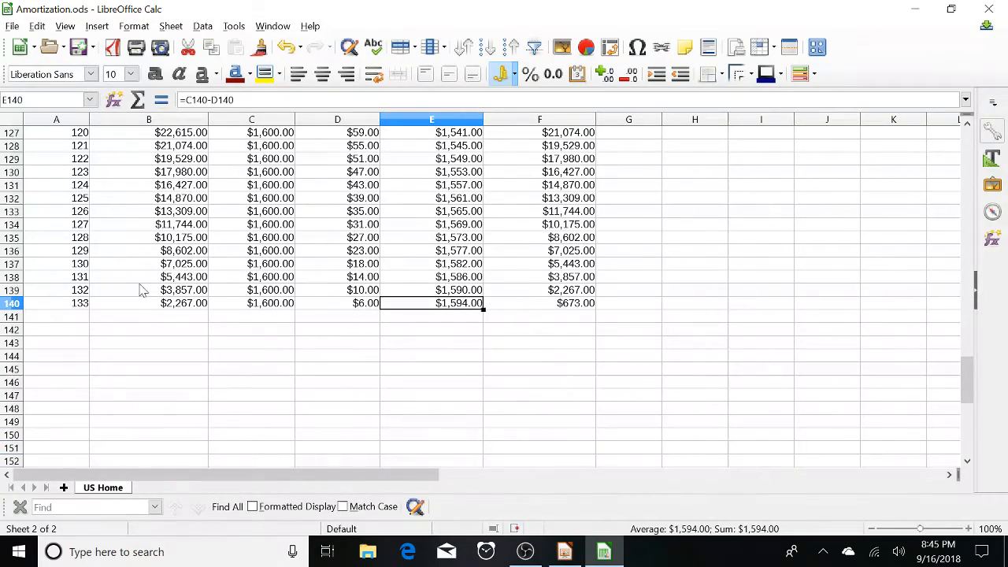
Step: Fill the month 133 row, A140:F140, down one row to add month 134 to the schedule
{"action": "left_click", "coordinate": [82, 305]}
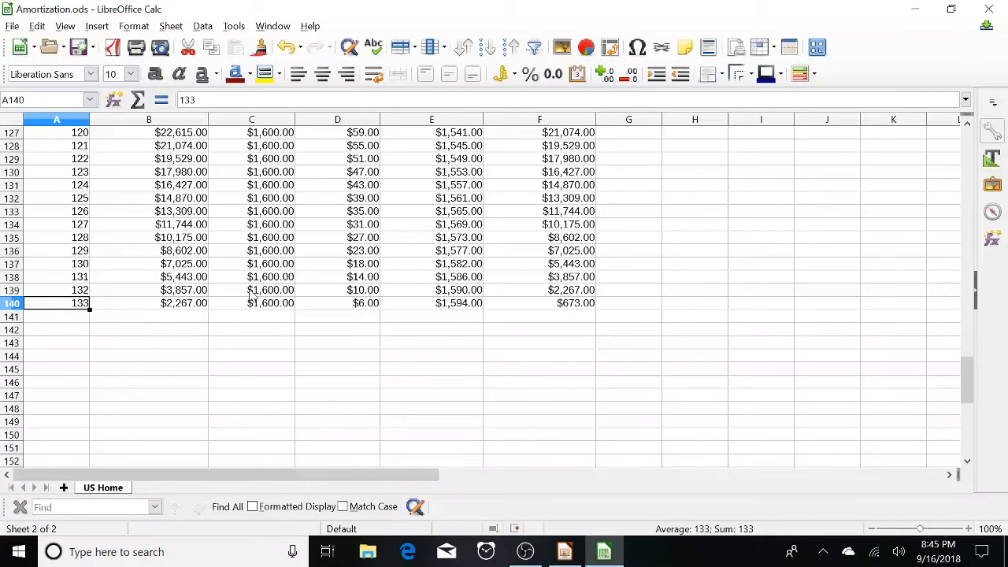
{"action": "key", "text": "shift+Right"}
{"action": "key", "text": "shift+Right"}
{"action": "key", "text": "shift+Right"}
{"action": "key", "text": "shift+Right"}
{"action": "key", "text": "shift+Right"}
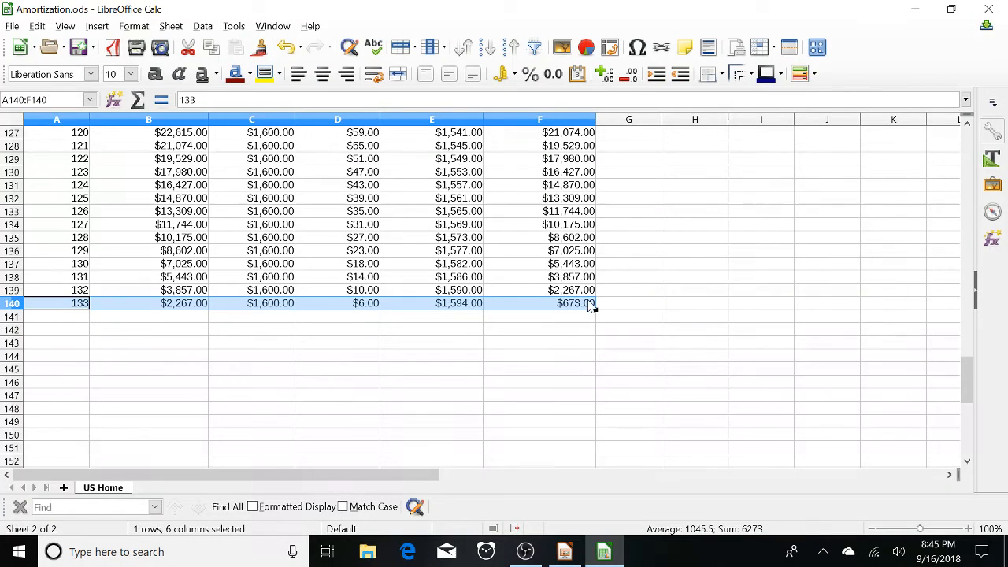
{"action": "left_click_drag", "start_coordinate": [597, 308], "coordinate": [598, 330]}
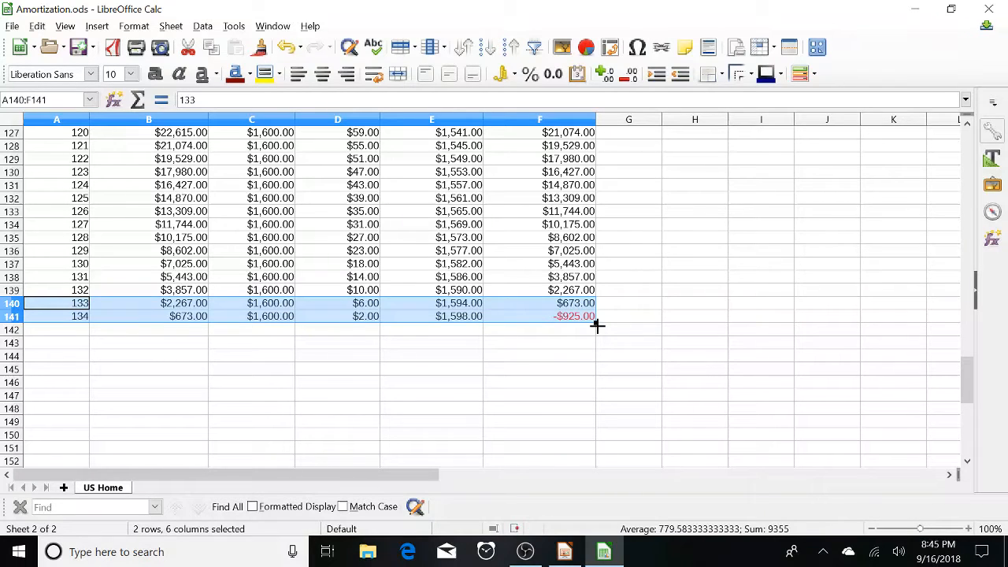
Step: Convert the 133-month payoff period to years in G140 with the formula =133/12
{"action": "left_click", "coordinate": [646, 305]}
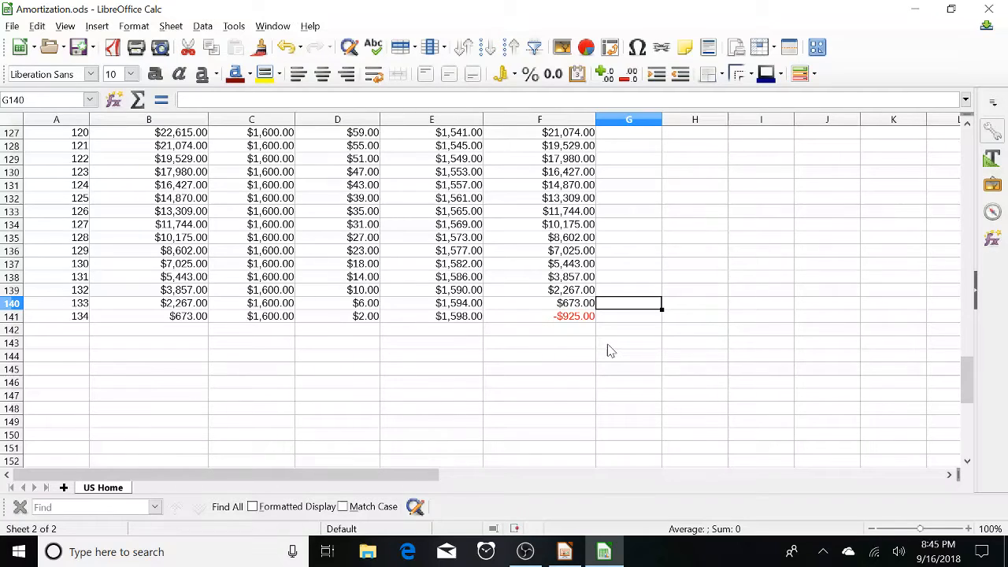
{"action": "type", "text": "=1"}
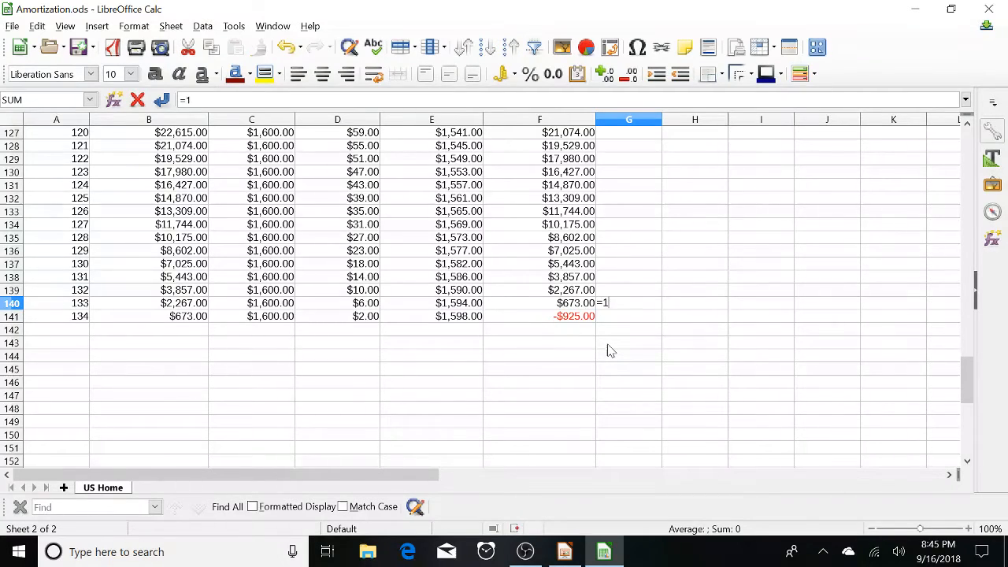
{"action": "type", "text": "33/12"}
{"action": "key", "text": "Return"}
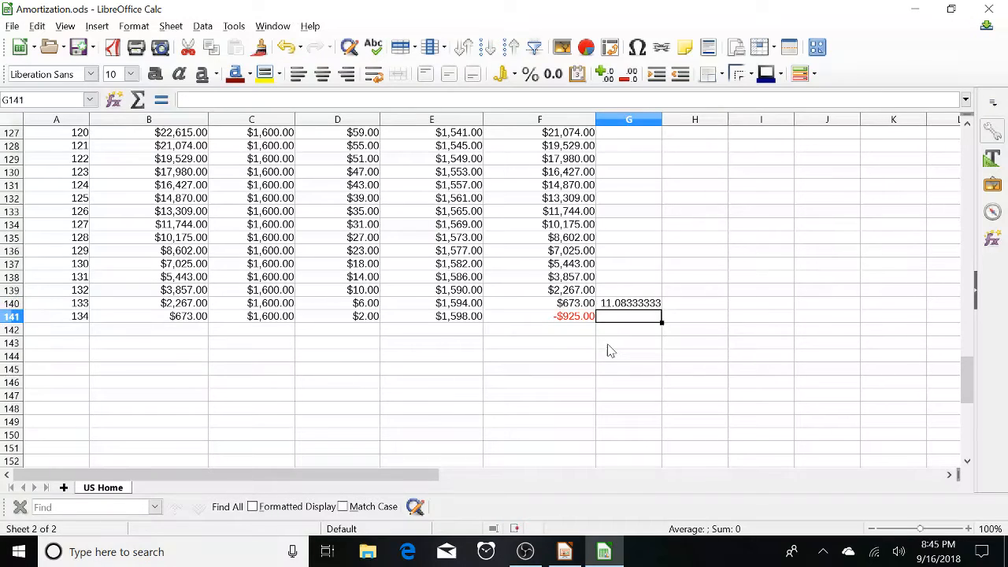
{"action": "key", "text": "Up"}
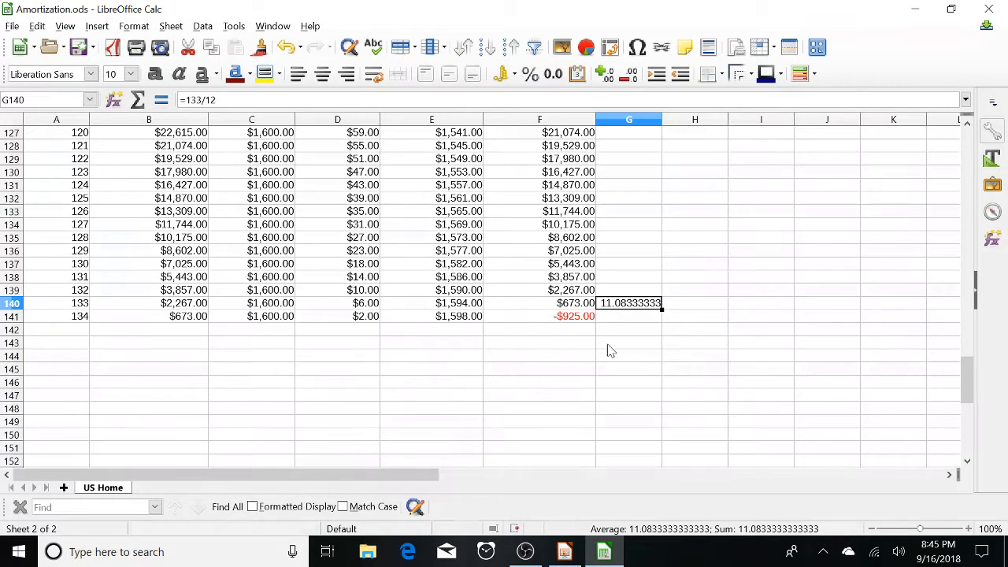
Step: Set the annual rate in B2 to 4.3%
{"action": "key", "text": "Left"}
{"action": "key", "text": "Left"}
{"action": "key", "text": "Left"}
{"action": "key", "text": "Left"}
{"action": "key", "text": "Left"}
{"action": "key", "text": "Left"}
{"action": "key", "text": "Up"}
{"action": "key", "text": "Up"}
{"action": "key", "text": "Up"}
{"action": "key", "text": "Up"}
{"action": "key", "text": "Up"}
{"action": "key", "text": "Up"}
{"action": "key", "text": "Up"}
{"action": "key", "text": "Up"}
{"action": "key", "text": "Up"}
{"action": "key", "text": "Up"}
{"action": "key", "text": "Up"}
{"action": "key", "text": "Up"}
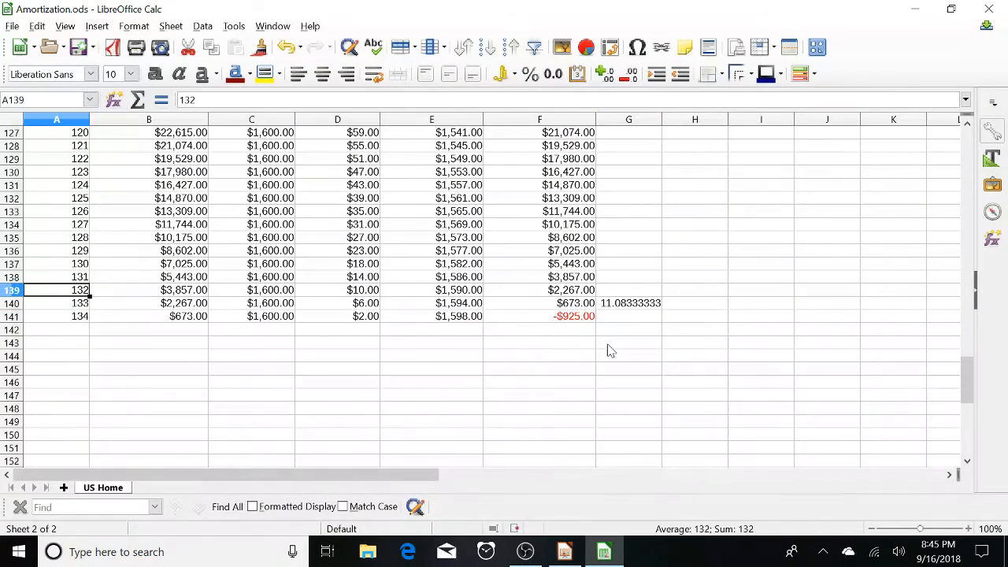
{"action": "key", "text": "Up"}
{"action": "key", "text": "Up"}
{"action": "key", "text": "Up"}
{"action": "key", "text": "Up"}
{"action": "key", "text": "Up"}
{"action": "key", "text": "Up"}
{"action": "key", "text": "Up"}
{"action": "key", "text": "Up"}
{"action": "key", "text": "Up"}
{"action": "key", "text": "Up"}
{"action": "key", "text": "Up"}
{"action": "key", "text": "Up"}
{"action": "key", "text": "Up"}
{"action": "key", "text": "Up"}
{"action": "key", "text": "Up"}
{"action": "key", "text": "Up"}
{"action": "key", "text": "Up"}
{"action": "key", "text": "Up"}
{"action": "key", "text": "Up"}
{"action": "key", "text": "Up"}
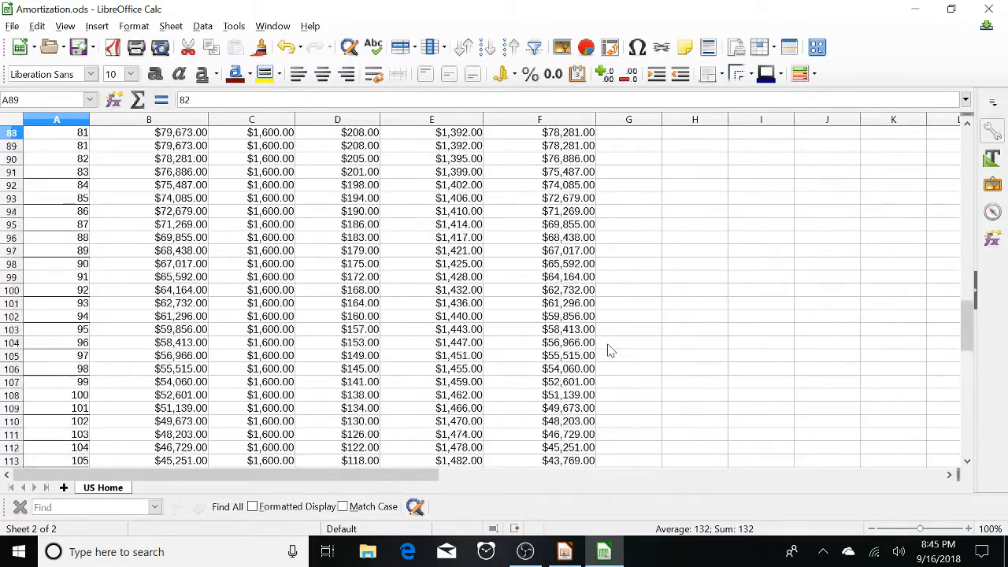
{"action": "key", "text": "Up"}
{"action": "key", "text": "Up"}
{"action": "key", "text": "Up"}
{"action": "key", "text": "Up"}
{"action": "key", "text": "Up"}
{"action": "key", "text": "Up"}
{"action": "key", "text": "Up"}
{"action": "key", "text": "Up"}
{"action": "key", "text": "Up"}
{"action": "key", "text": "Up"}
{"action": "key", "text": "Up"}
{"action": "key", "text": "Up"}
{"action": "key", "text": "Up"}
{"action": "key", "text": "Up"}
{"action": "key", "text": "Up"}
{"action": "key", "text": "Up"}
{"action": "key", "text": "Up"}
{"action": "key", "text": "Up"}
{"action": "key", "text": "Up"}
{"action": "key", "text": "Up"}
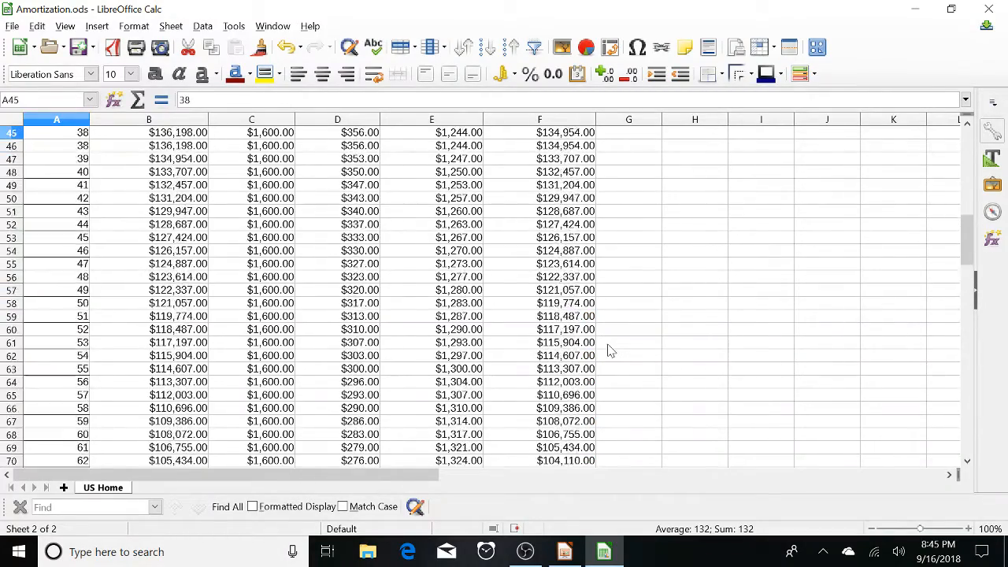
{"action": "key", "text": "Up"}
{"action": "key", "text": "Up"}
{"action": "key", "text": "Up"}
{"action": "key", "text": "Up"}
{"action": "key", "text": "Up"}
{"action": "key", "text": "Up"}
{"action": "key", "text": "Up"}
{"action": "key", "text": "Up"}
{"action": "key", "text": "Up"}
{"action": "key", "text": "Up"}
{"action": "key", "text": "Up"}
{"action": "key", "text": "Up"}
{"action": "key", "text": "Up"}
{"action": "key", "text": "Up"}
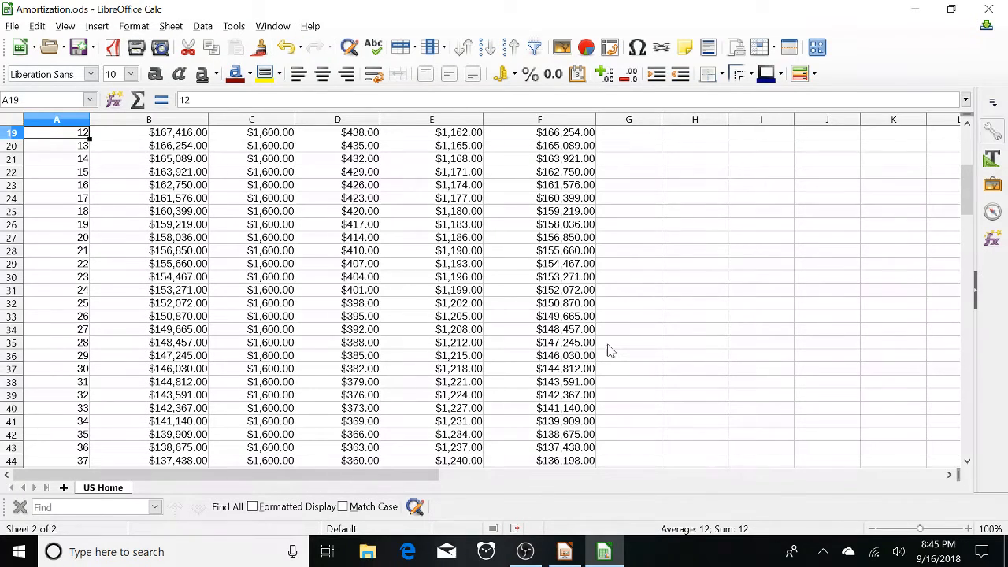
{"action": "key", "text": "ctrl+Home"}
{"action": "key", "text": "Down"}
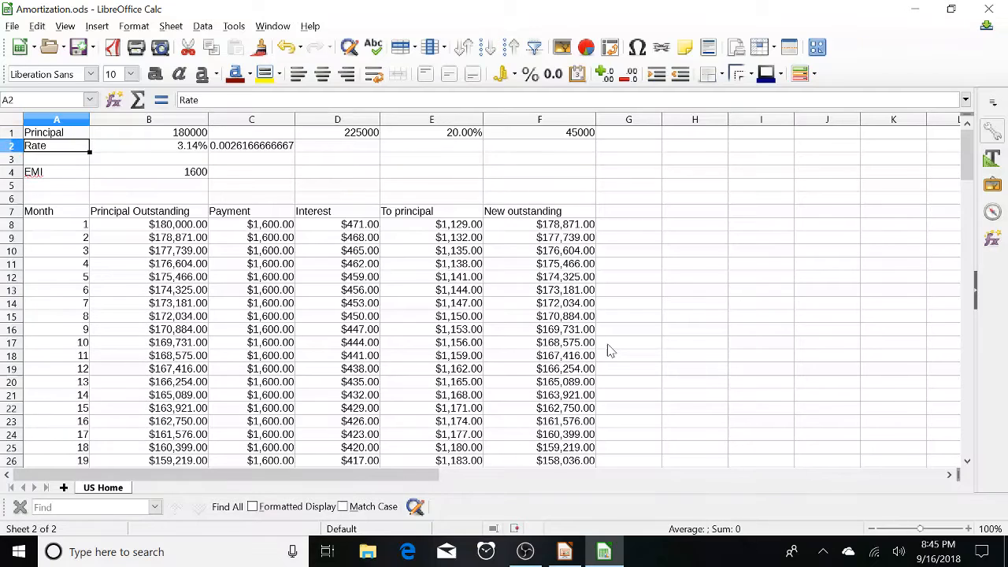
{"action": "key", "text": "Right"}
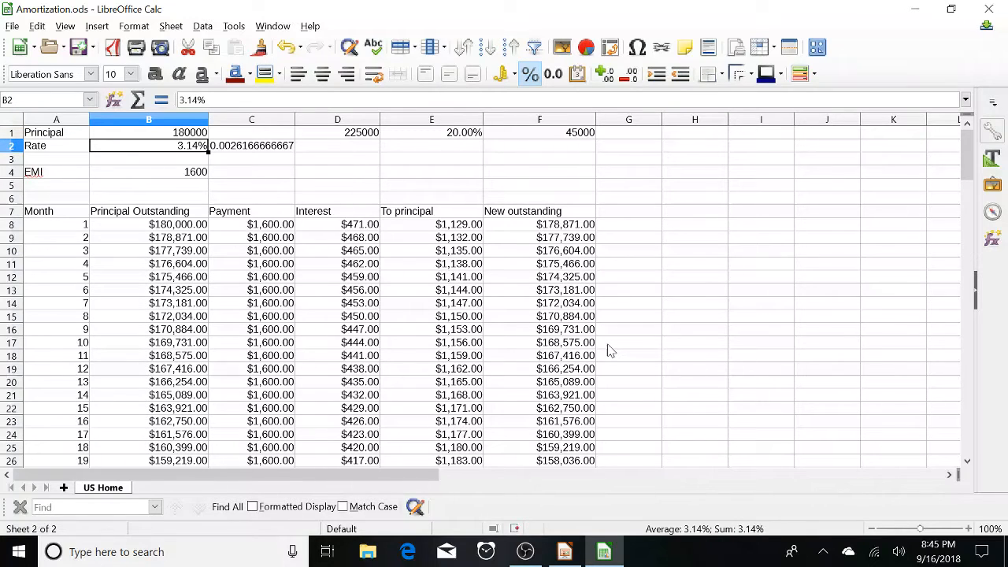
{"action": "type", "text": "4."}
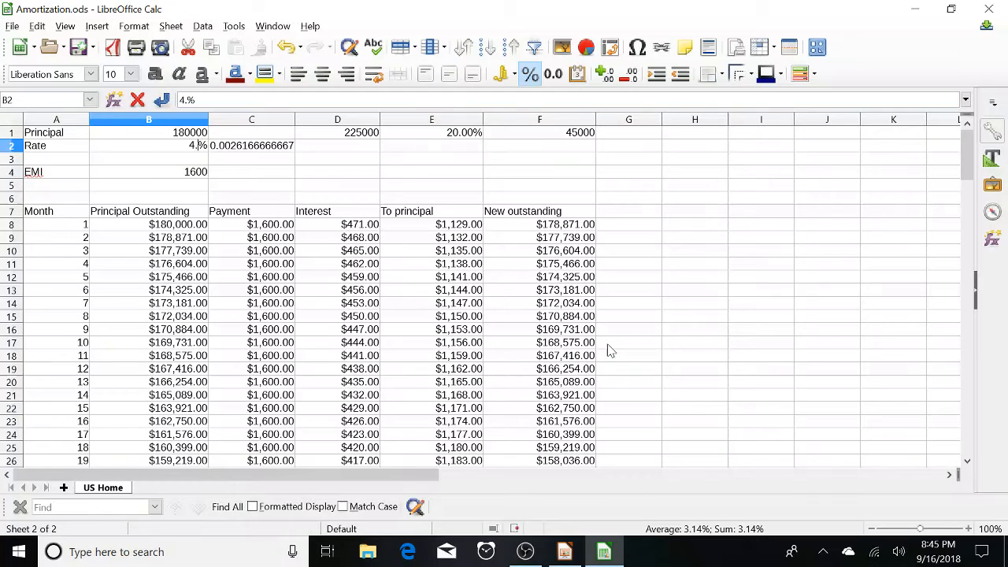
{"action": "type", "text": "3"}
{"action": "key", "text": "Return"}
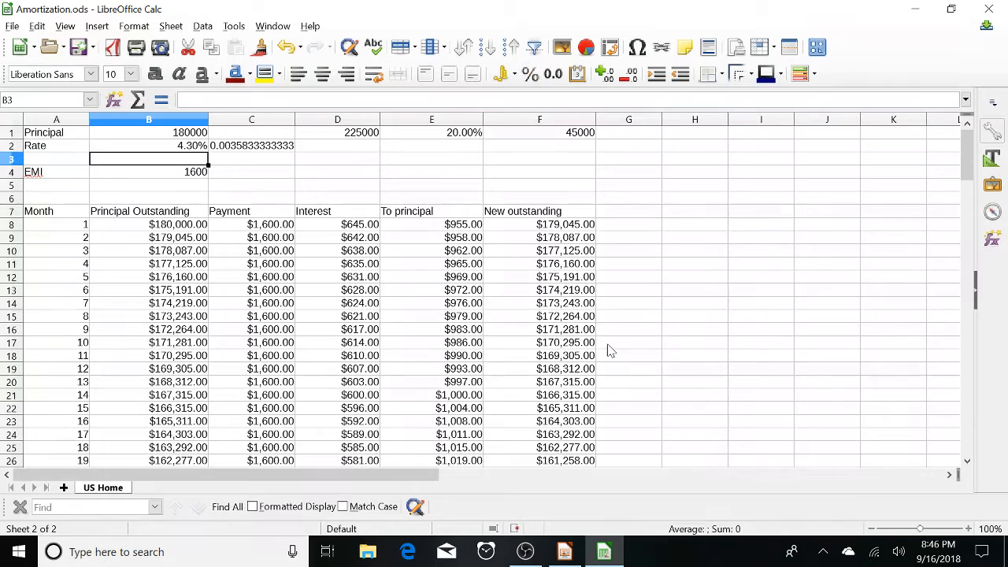
Step: Check the schedule's last month for the principal still outstanding at the new rate
{"action": "key", "text": "Down"}
{"action": "key", "text": "Down"}
{"action": "key", "text": "Down"}
{"action": "key", "text": "Down"}
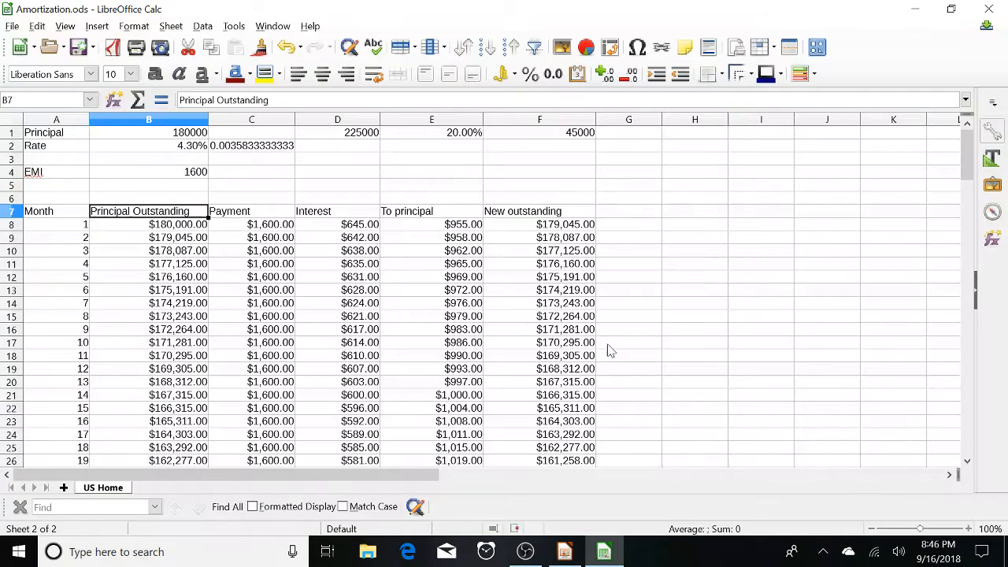
{"action": "key", "text": "ctrl+Down"}
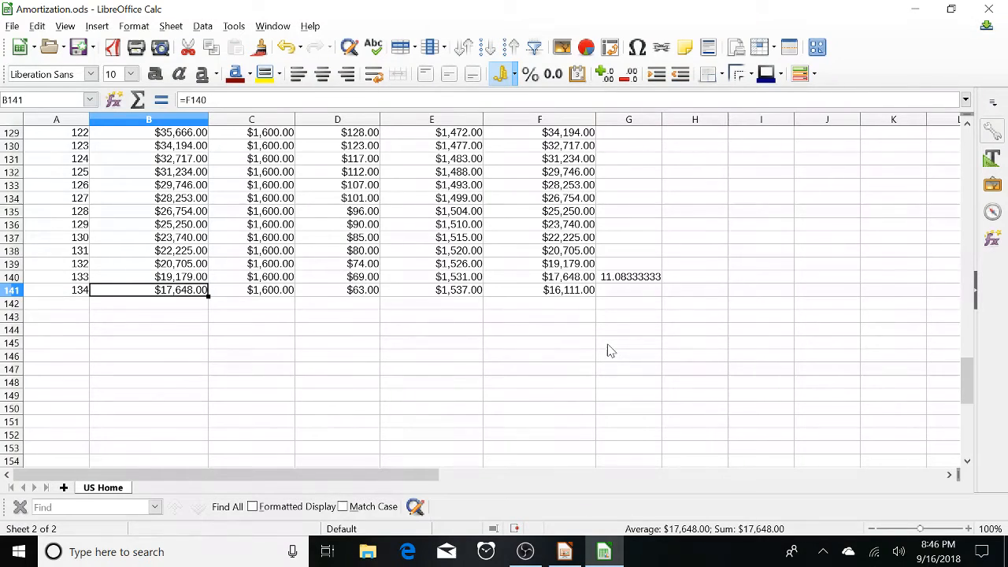
{"action": "key", "text": "ctrl+Up"}
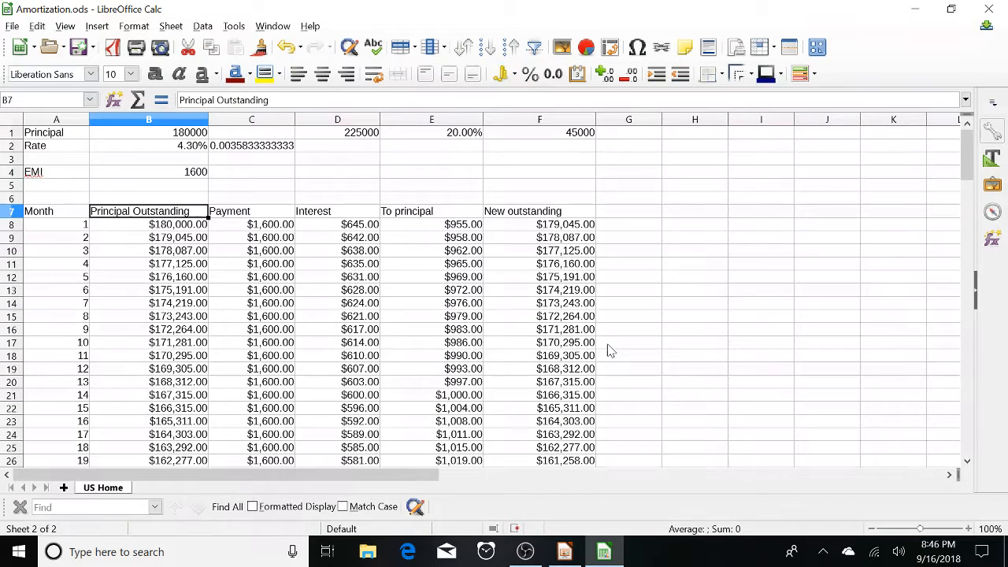
Step: Set the EMI in B4 to 1800
{"action": "key", "text": "Up"}
{"action": "key", "text": "Up"}
{"action": "key", "text": "Up"}
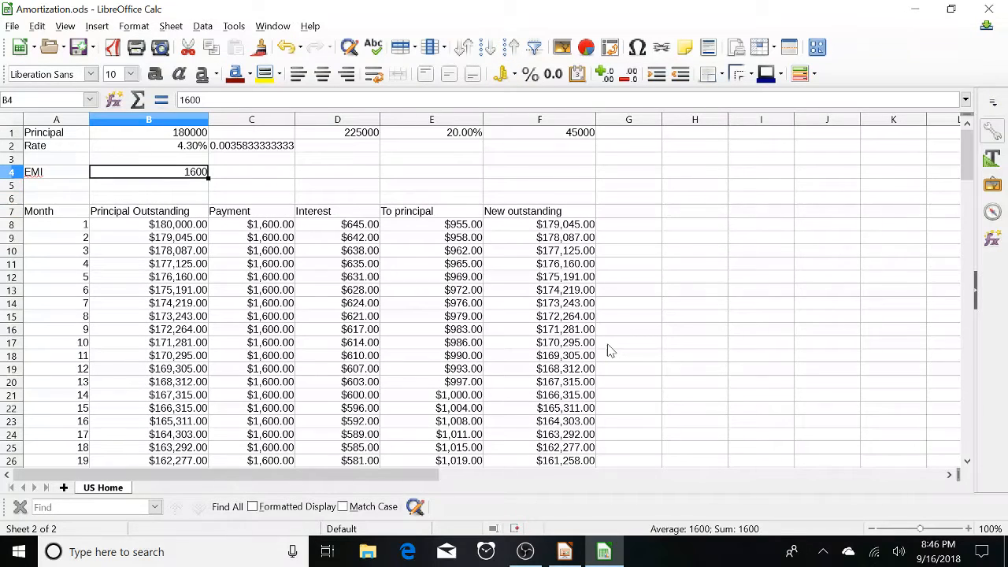
{"action": "type", "text": "1"}
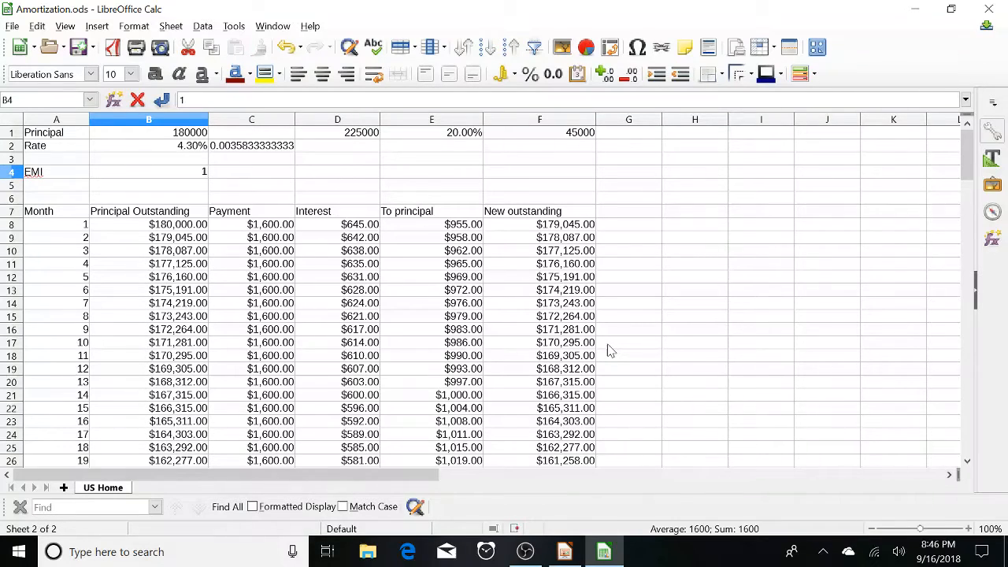
{"action": "type", "text": "800"}
{"action": "key", "text": "Return"}
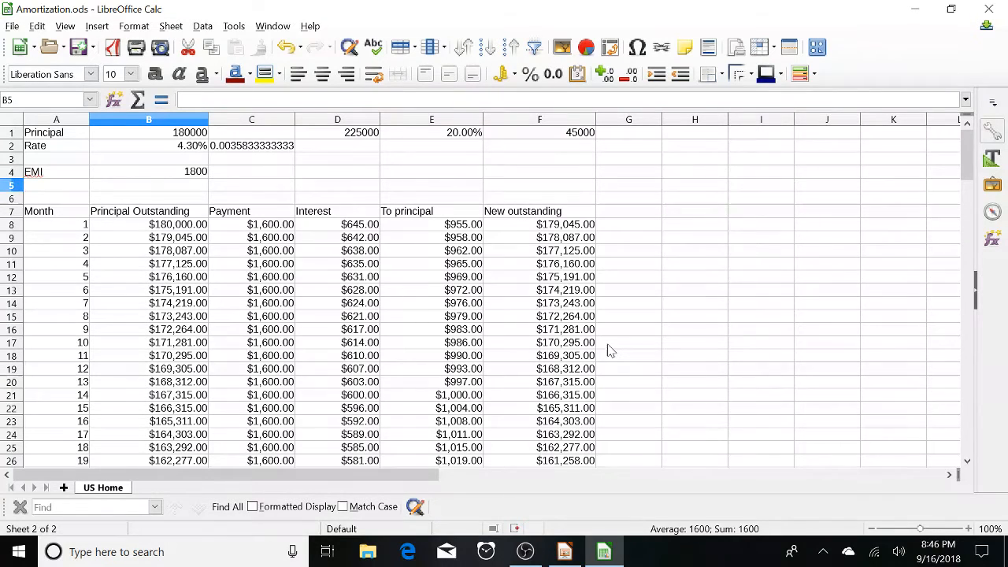
Step: Examine the schedule's final months to find when the loan is paid off with the higher EMI
{"action": "key", "text": "Left"}
{"action": "key", "text": "Down"}
{"action": "key", "text": "Down"}
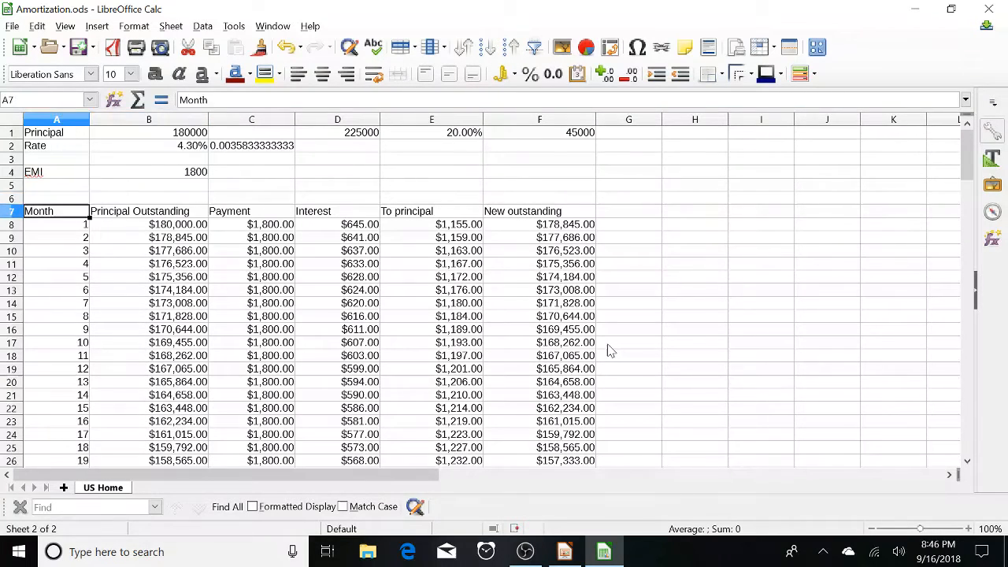
{"action": "key", "text": "ctrl+Down"}
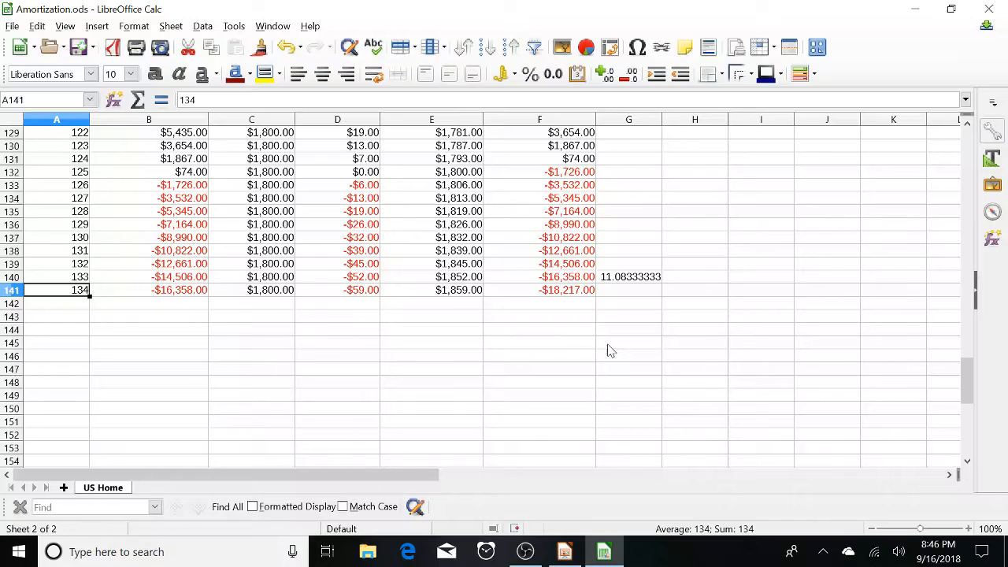
{"action": "key", "text": "Up"}
{"action": "key", "text": "Up"}
{"action": "key", "text": "Up"}
{"action": "key", "text": "Up"}
{"action": "key", "text": "Up"}
{"action": "key", "text": "Up"}
{"action": "key", "text": "Up"}
{"action": "key", "text": "Up"}
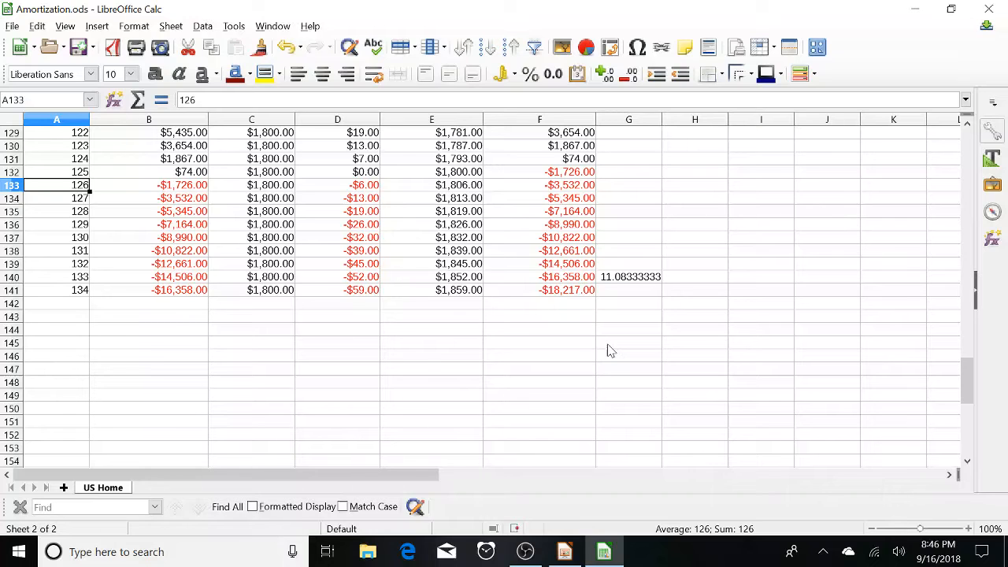
Step: Undo the last EMI change in B4
{"action": "key", "text": "ctrl+Up"}
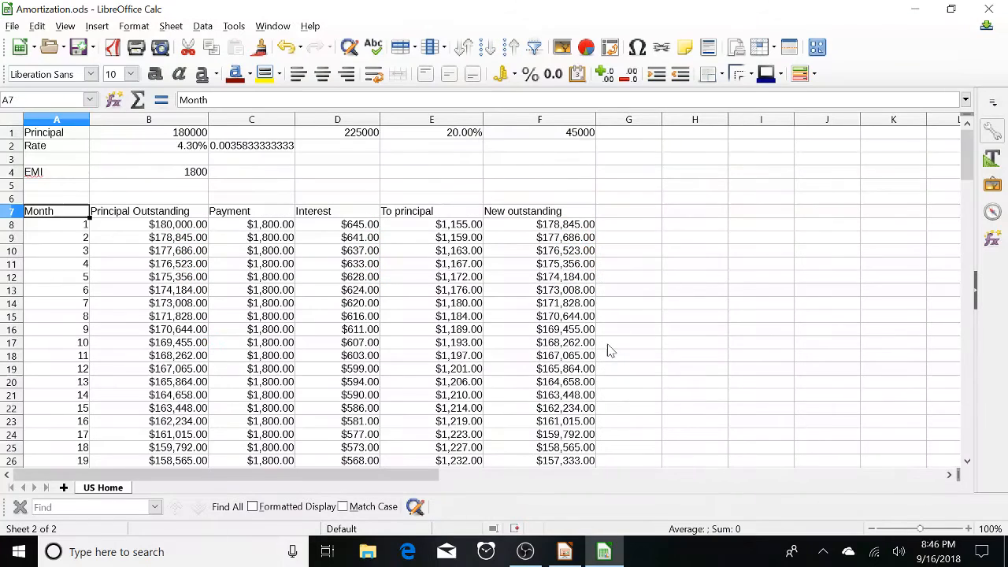
{"action": "key", "text": "Up"}
{"action": "key", "text": "Up"}
{"action": "key", "text": "Up"}
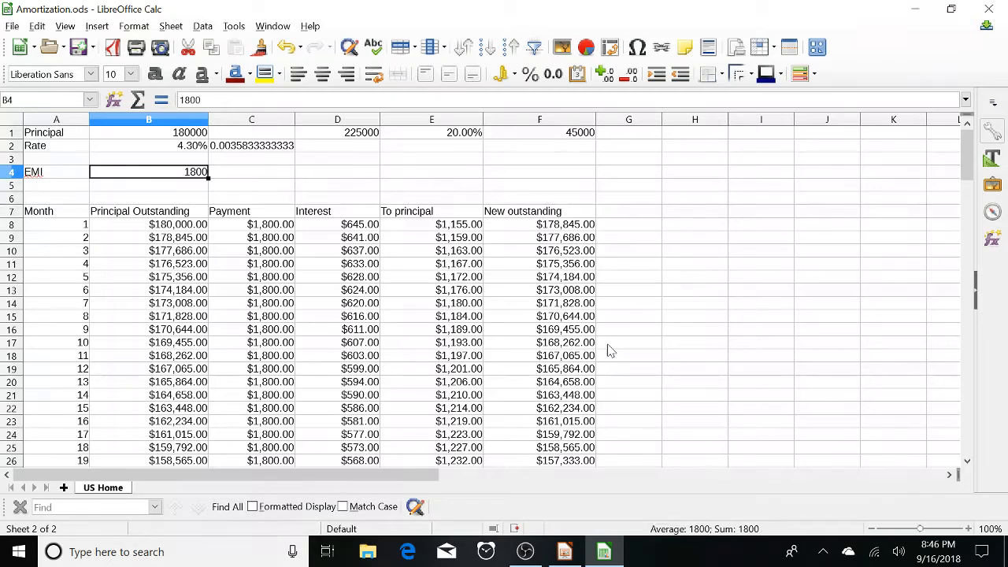
{"action": "key", "text": "ctrl+z"}
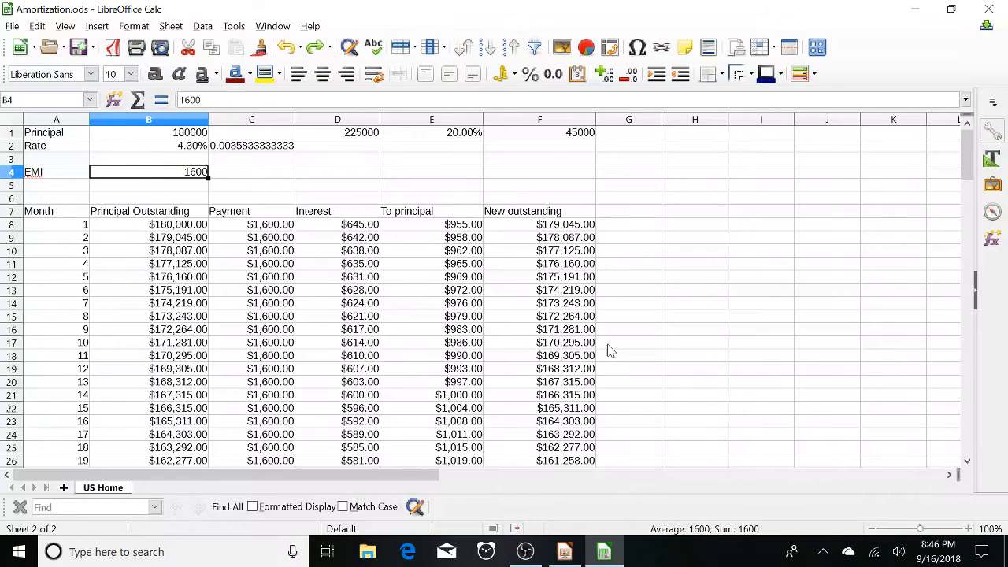
Step: Insert an empty column between To principal and New outstanding
{"action": "key", "text": "Down"}
{"action": "key", "text": "Down"}
{"action": "key", "text": "Down"}
{"action": "key", "text": "Down"}
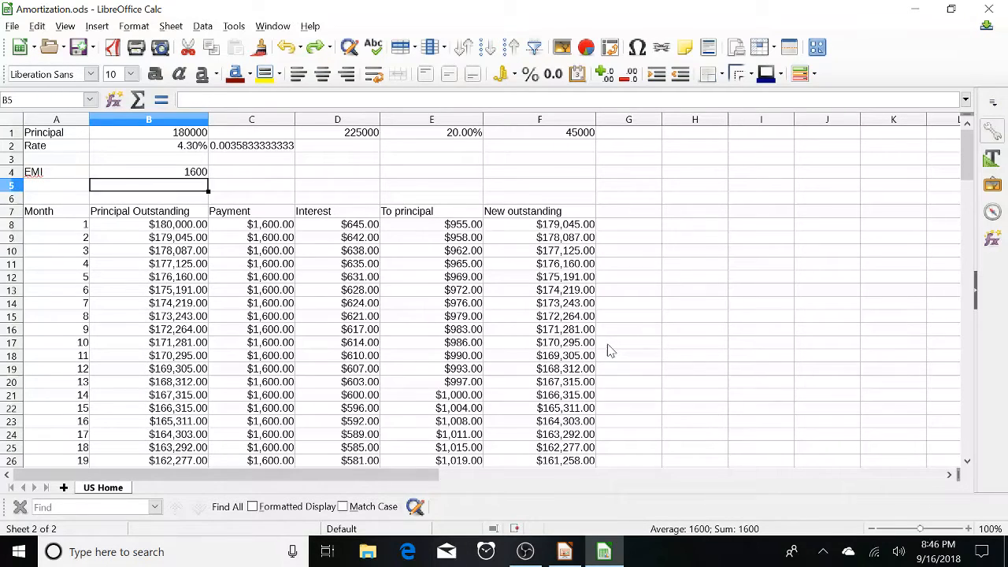
{"action": "key", "text": "Right"}
{"action": "key", "text": "Right"}
{"action": "key", "text": "Right"}
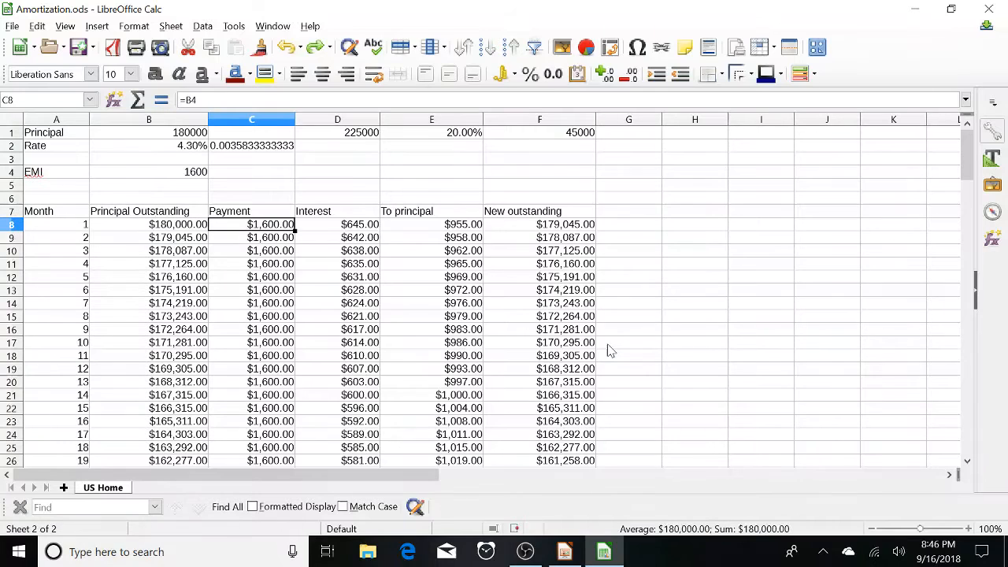
{"action": "key", "text": "Right"}
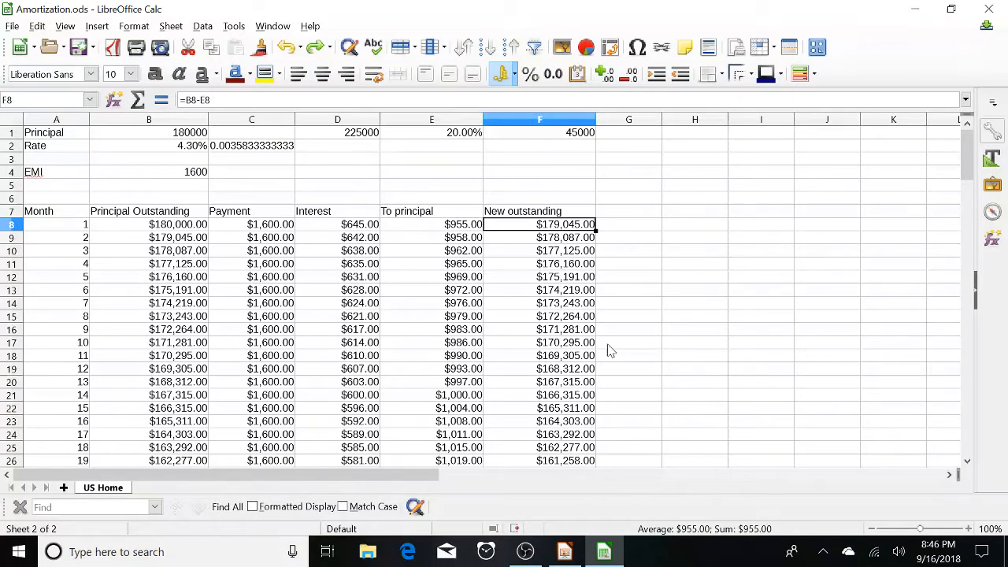
{"action": "right_click", "coordinate": [508, 125]}
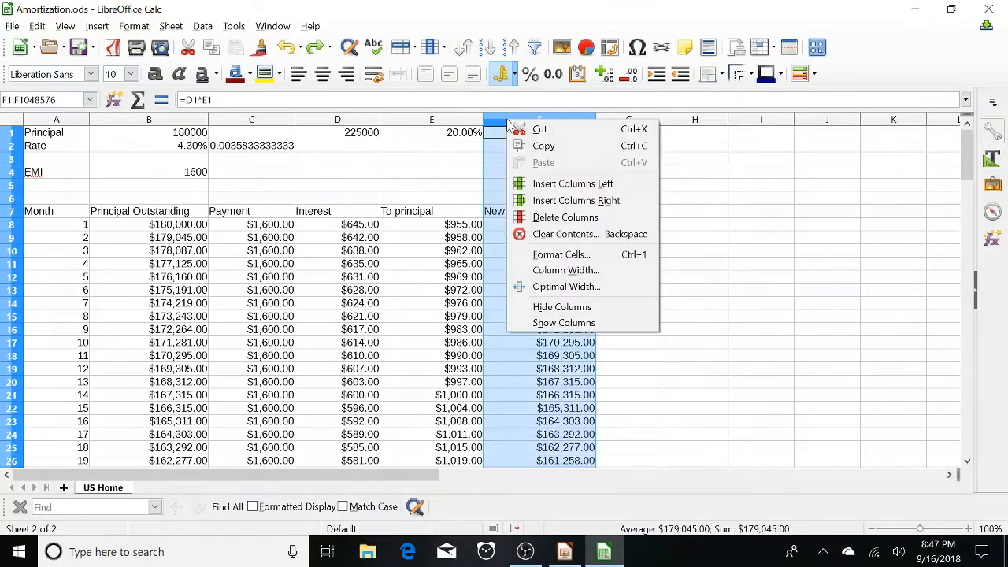
{"action": "left_click", "coordinate": [557, 184]}
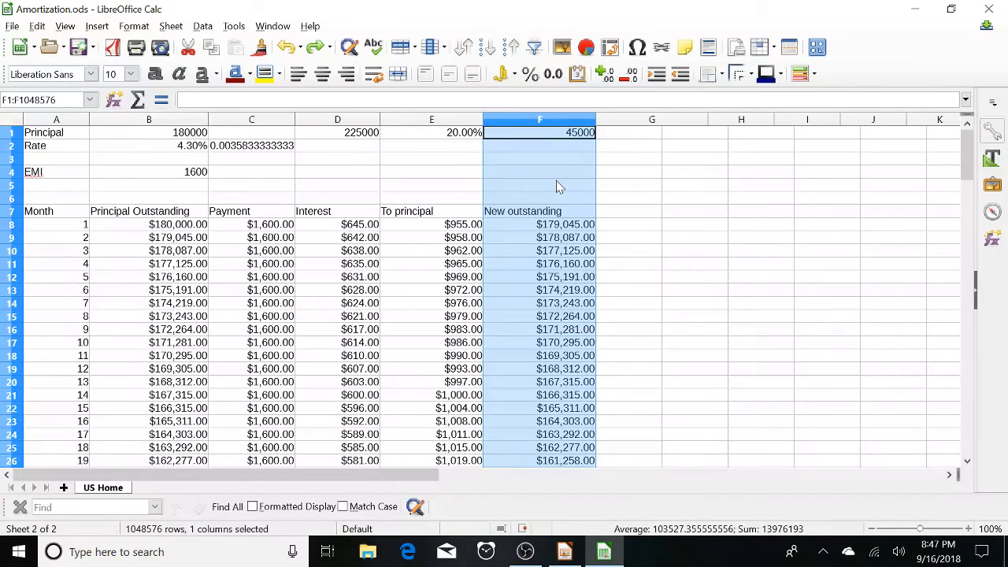
Step: Title the new column "Additional pmt" in F7
{"action": "left_click", "coordinate": [528, 220]}
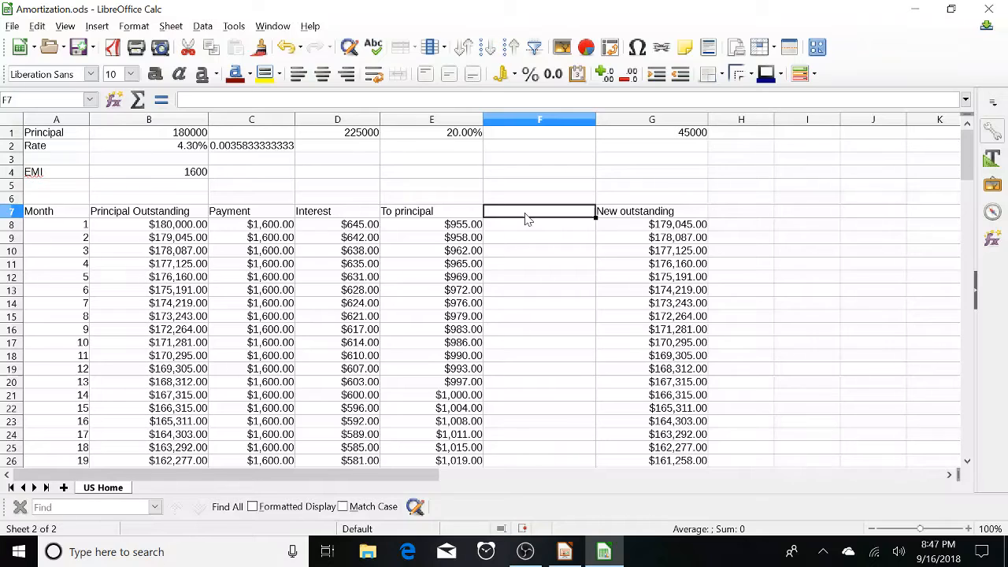
{"action": "type", "text": "Add"}
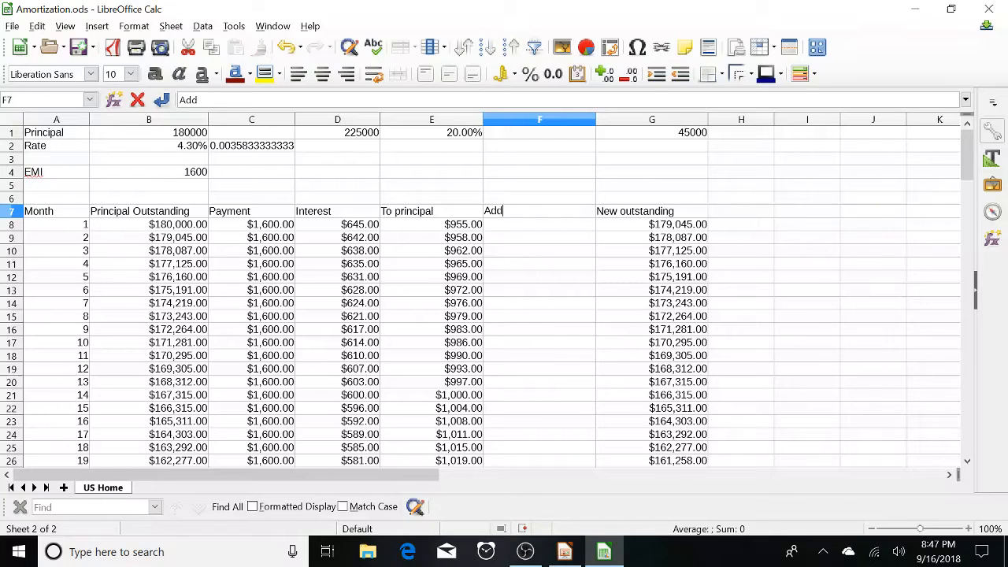
{"action": "type", "text": "itiona"}
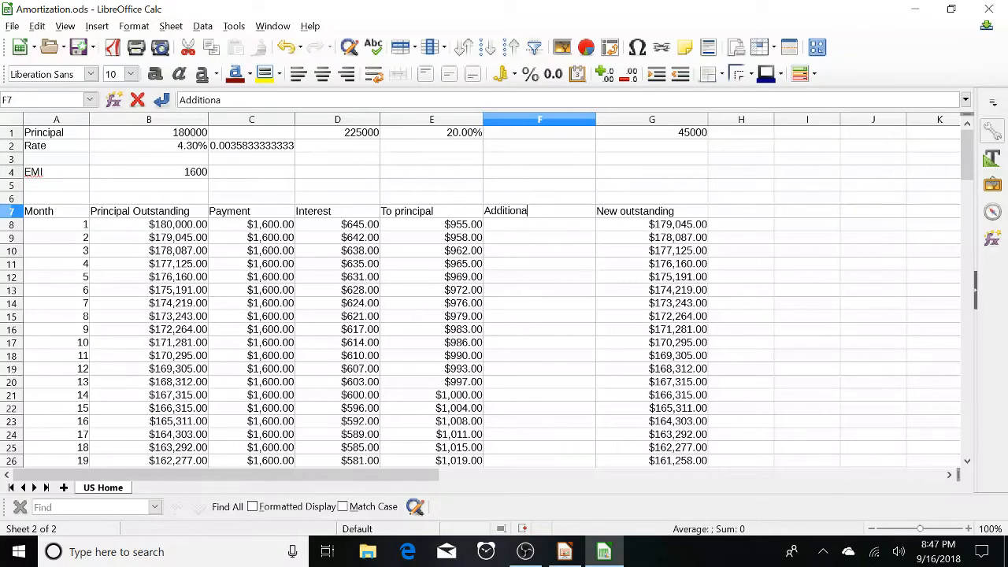
{"action": "type", "text": "l pmt"}
{"action": "key", "text": "Return"}
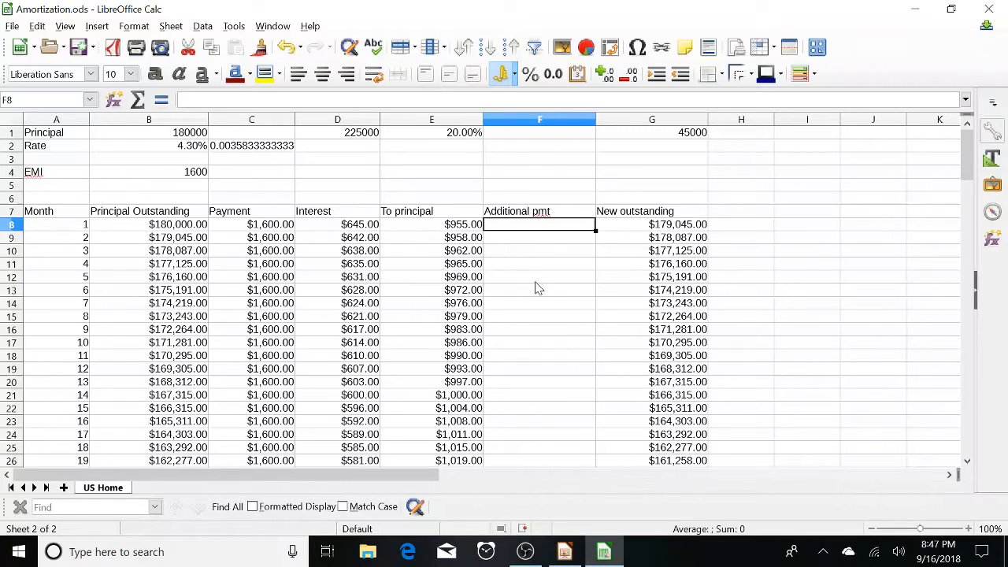
Step: Enter an additional payment of 300 for month 3 in F10
{"action": "key", "text": "Down"}
{"action": "key", "text": "Down"}
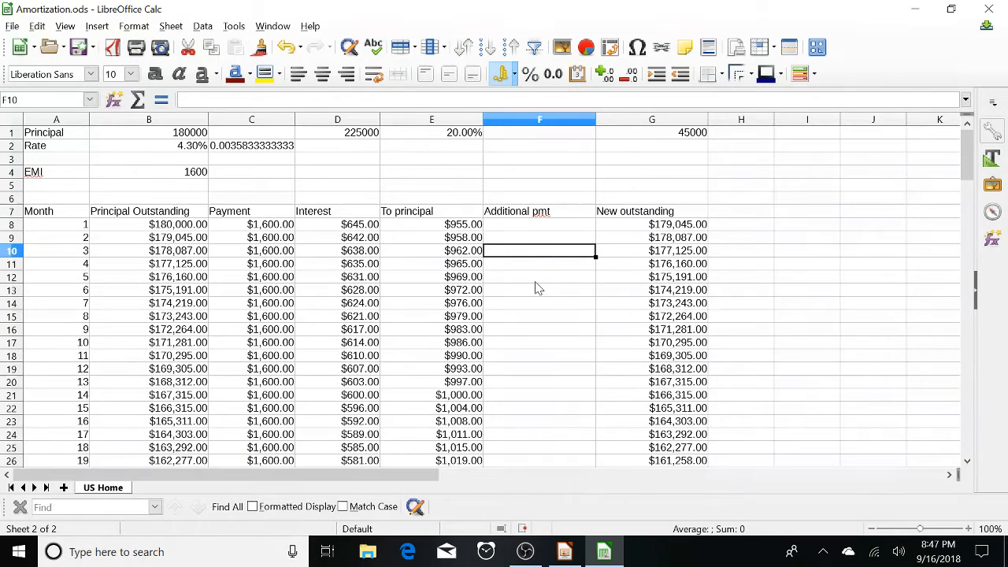
{"action": "type", "text": "300"}
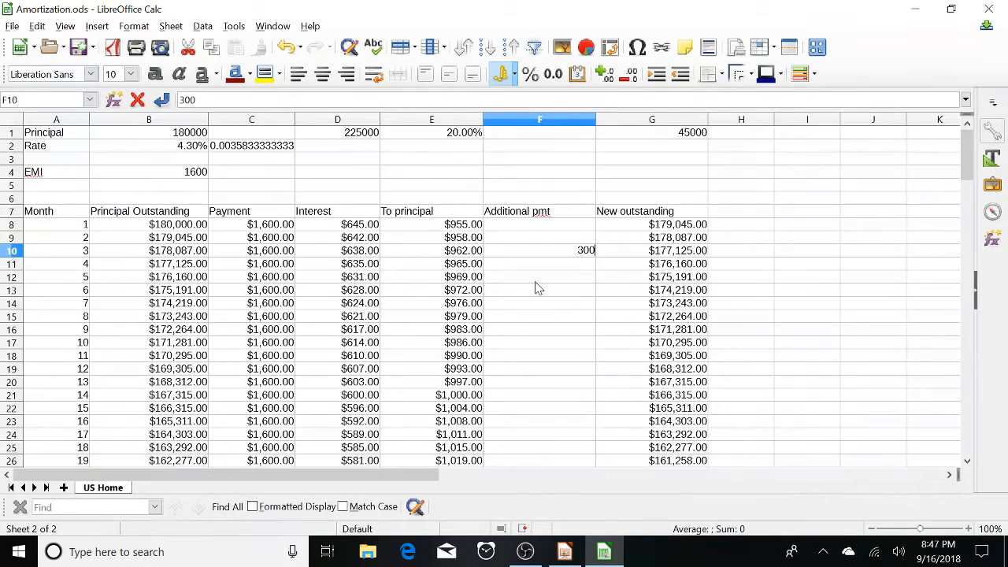
{"action": "key", "text": "Return"}
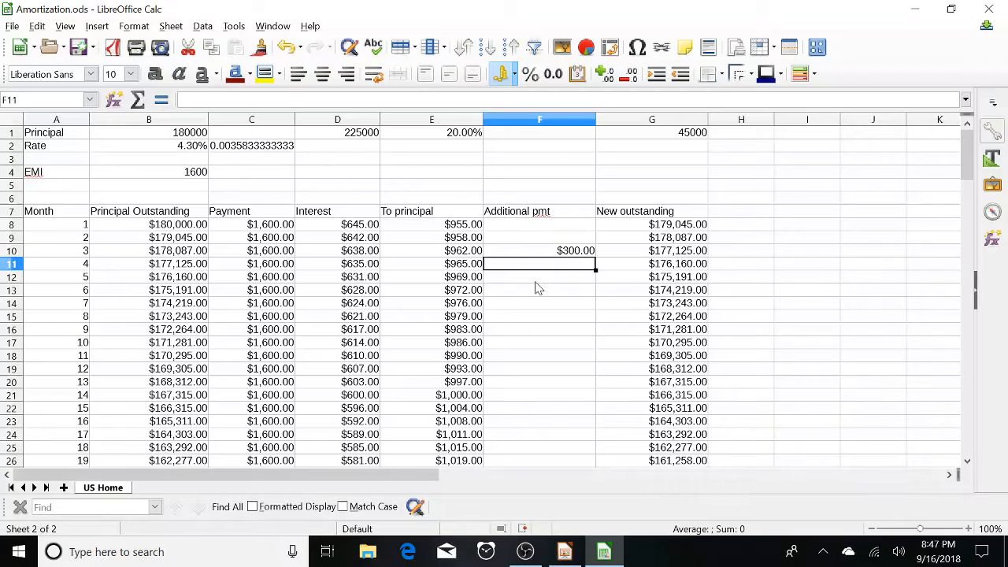
Step: Extend the New outstanding formula in G8 to also subtract the additional payment, making it =B8-E8-F8
{"action": "key", "text": "Up"}
{"action": "key", "text": "Up"}
{"action": "key", "text": "Up"}
{"action": "key", "text": "Right"}
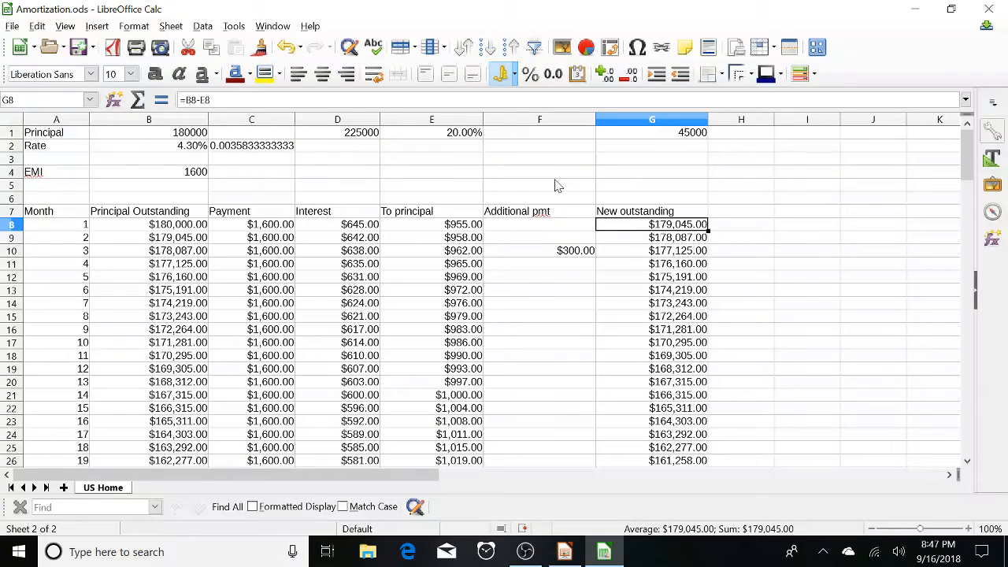
{"action": "key", "text": "F2"}
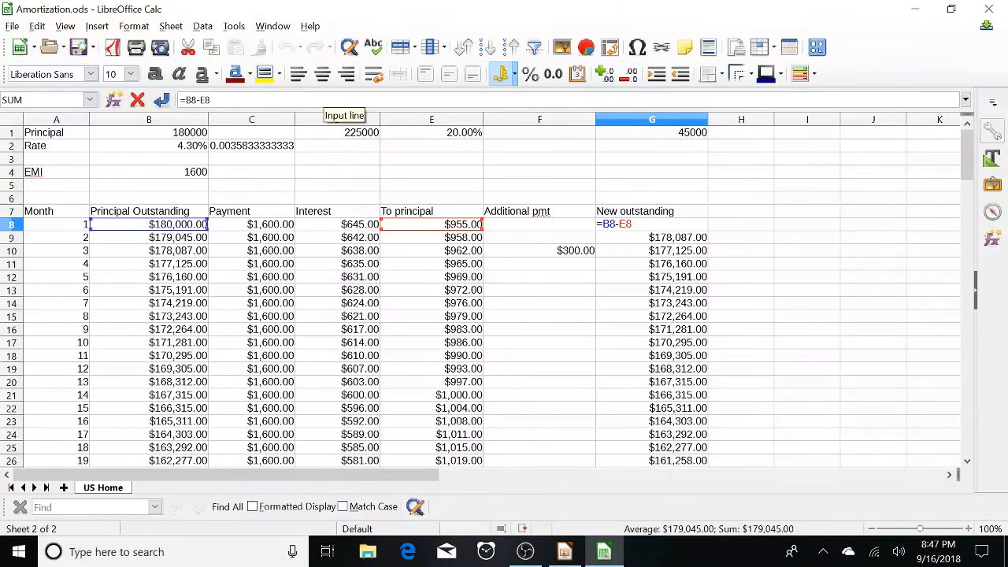
{"action": "type", "text": "-"}
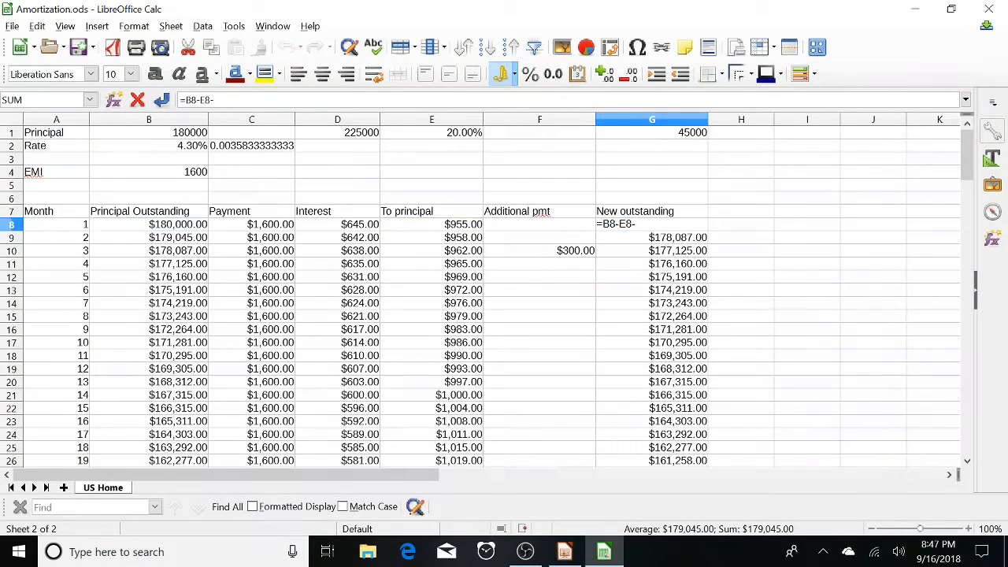
{"action": "left_click", "coordinate": [539, 228]}
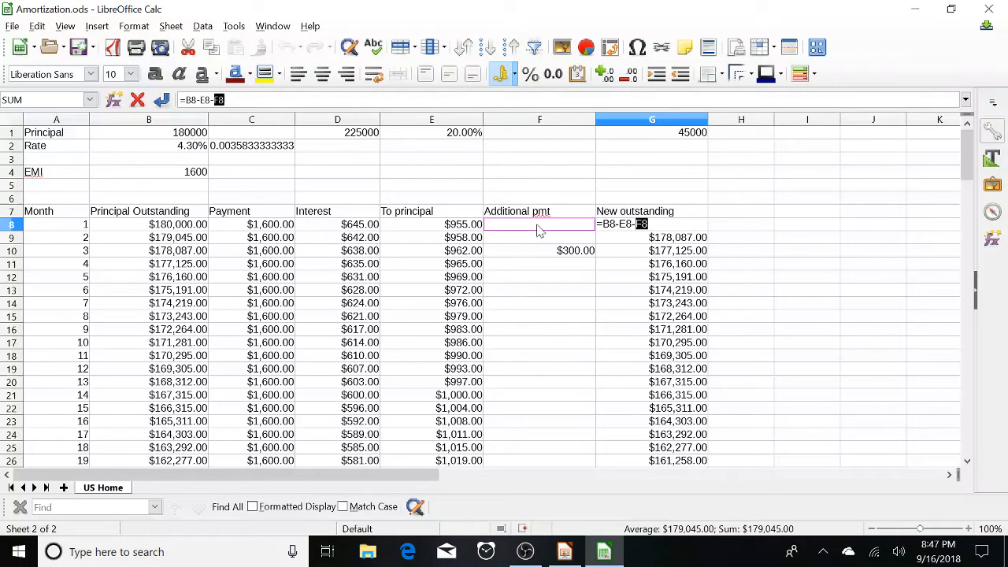
{"action": "key", "text": "Return"}
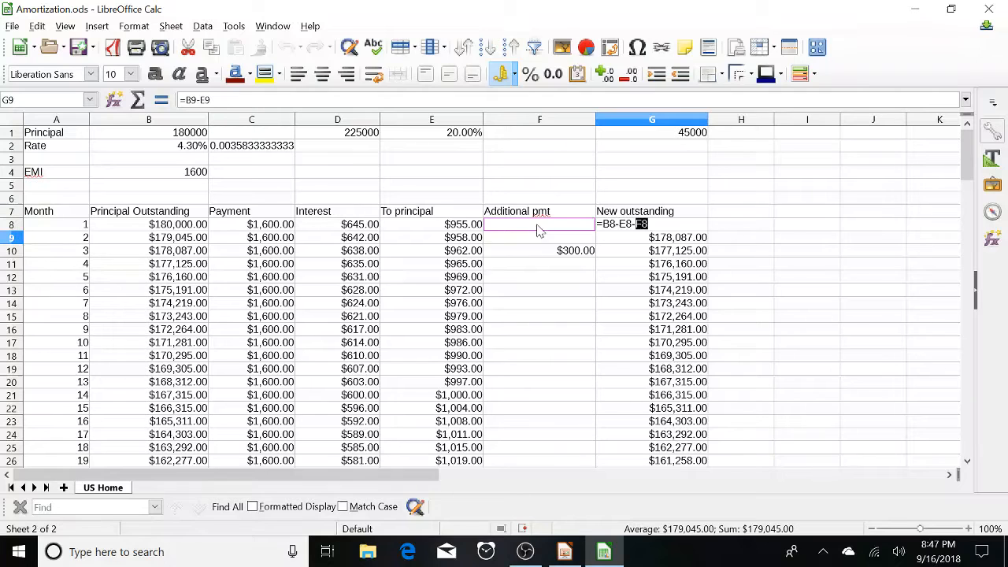
Step: Copy the G8 formula down the New outstanding column through G141
{"action": "key", "text": "Up"}
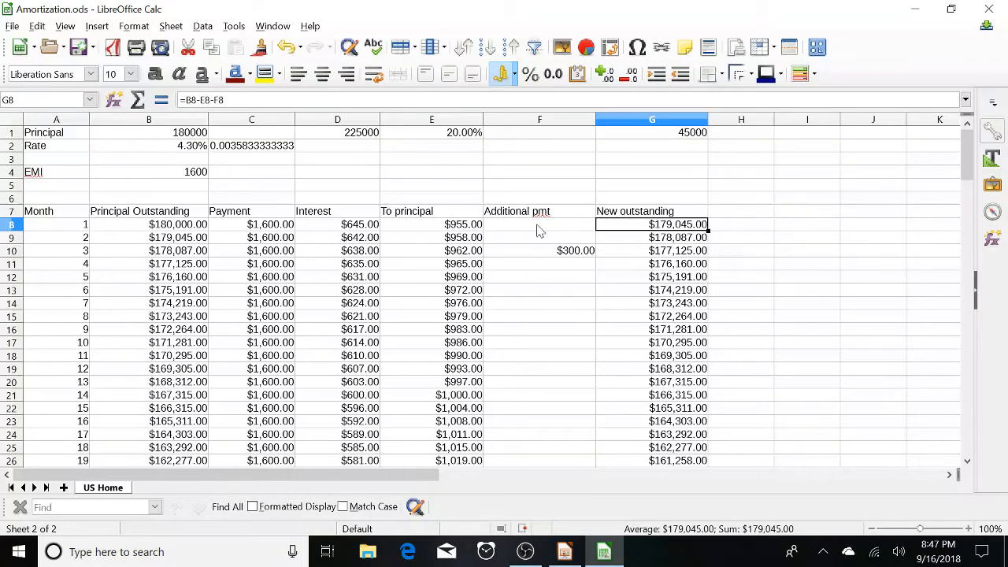
{"action": "key", "text": "Down"}
{"action": "key", "text": "Up"}
{"action": "left_click_drag", "start_coordinate": [710, 233], "coordinate": [678, 181]}
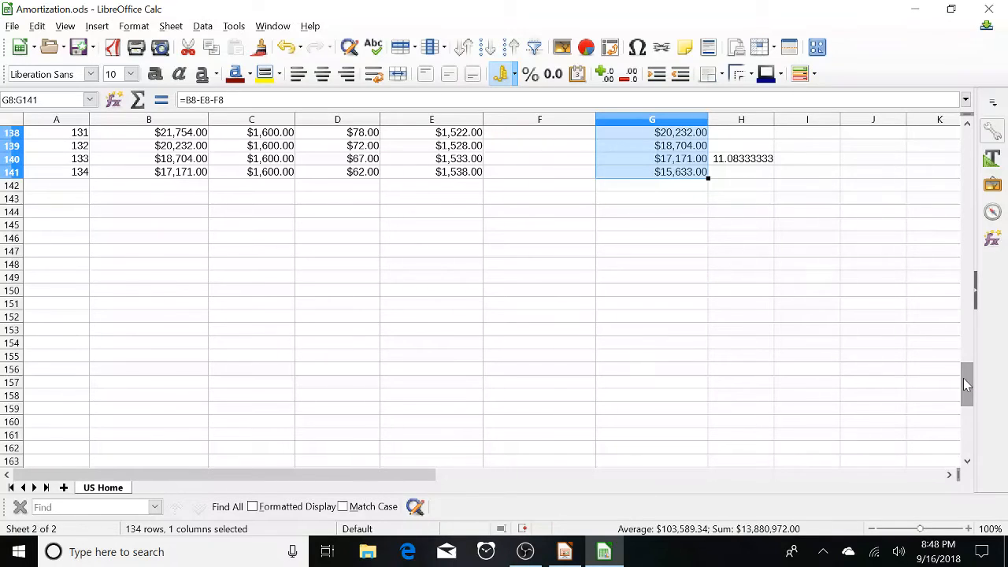
{"action": "left_click_drag", "start_coordinate": [966, 384], "coordinate": [970, 146]}
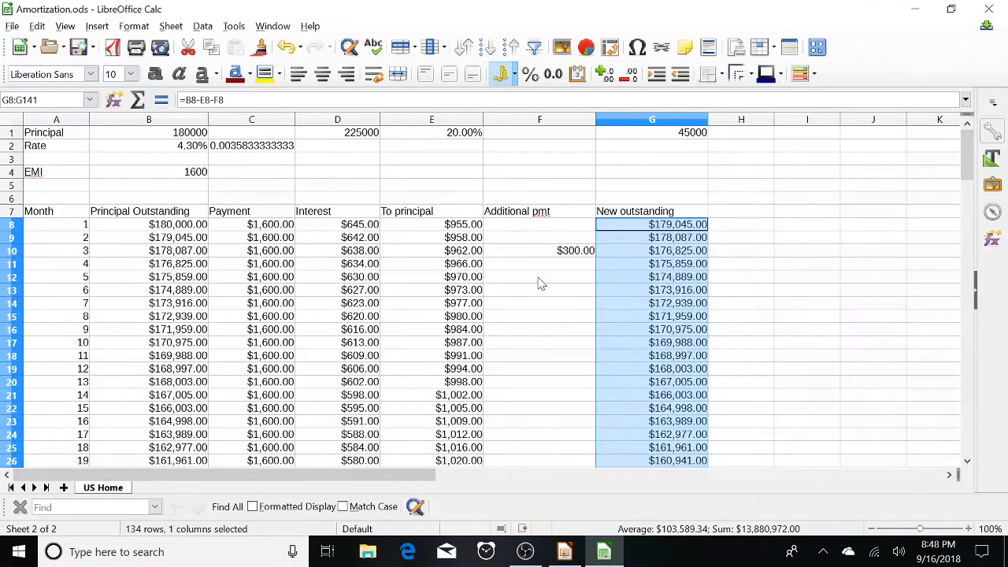
Step: Enter an additional payment of 100 for month 1 in F8
{"action": "left_click", "coordinate": [561, 252]}
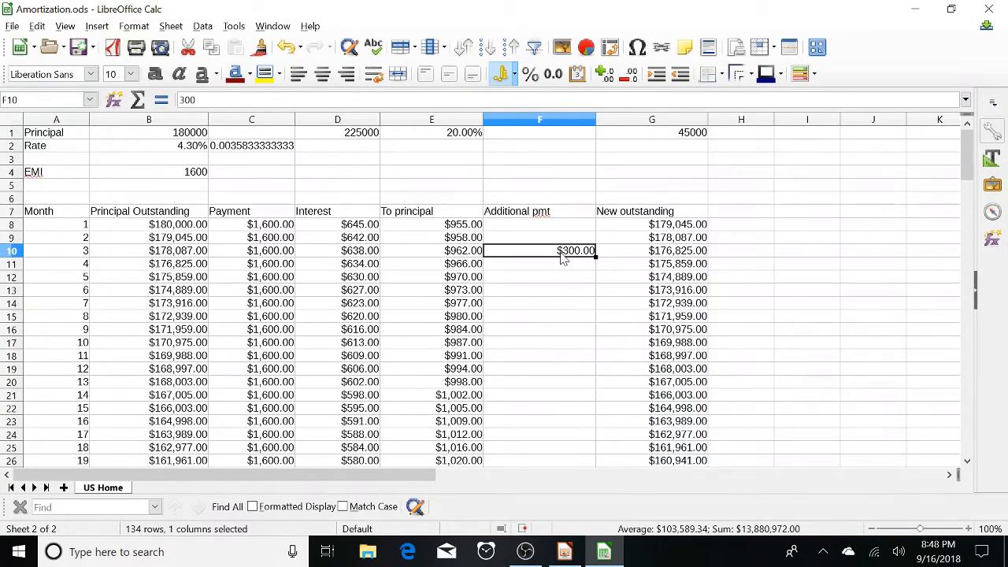
{"action": "left_click", "coordinate": [562, 292]}
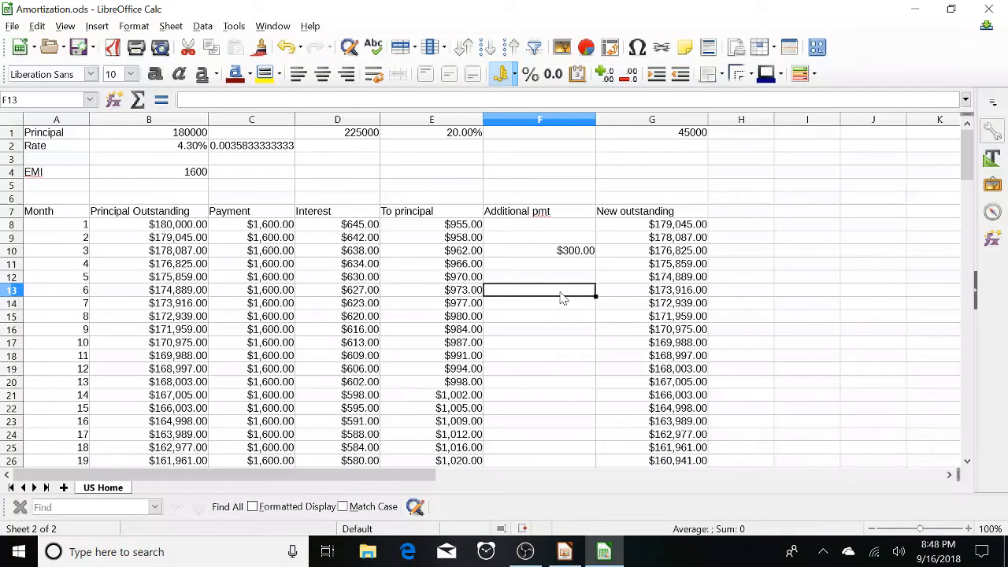
{"action": "key", "text": "Up"}
{"action": "key", "text": "Up"}
{"action": "key", "text": "Up"}
{"action": "key", "text": "Up"}
{"action": "key", "text": "Up"}
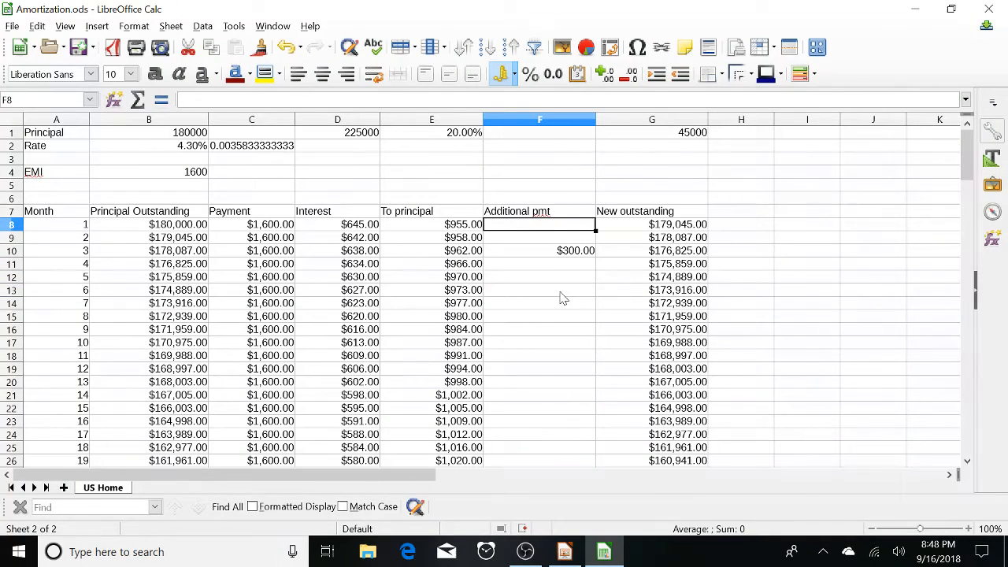
{"action": "type", "text": "100"}
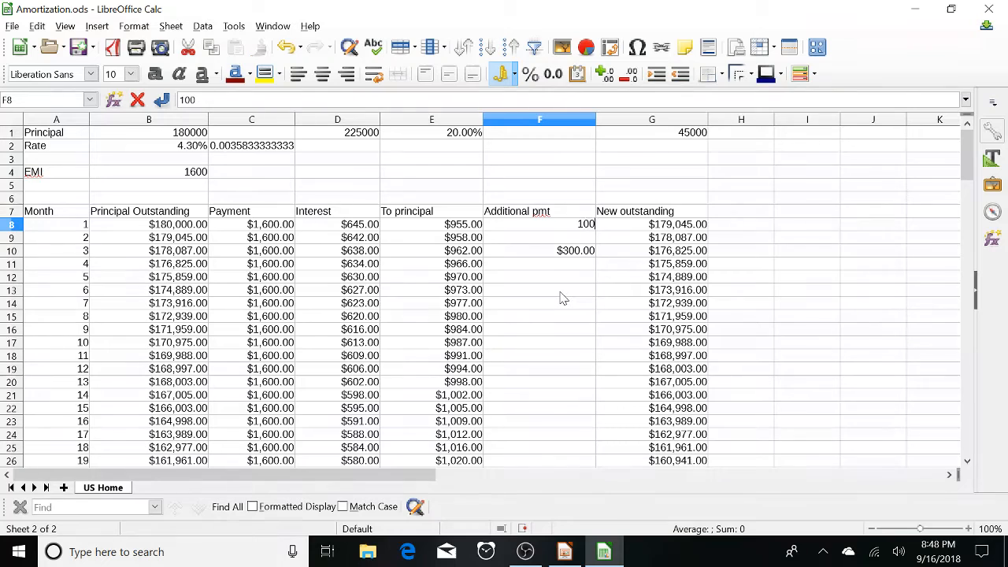
{"action": "key", "text": "Return"}
Step: Set F9 to =F8 and copy the formula down the Additional pmt column through F141
{"action": "type", "text": "="}
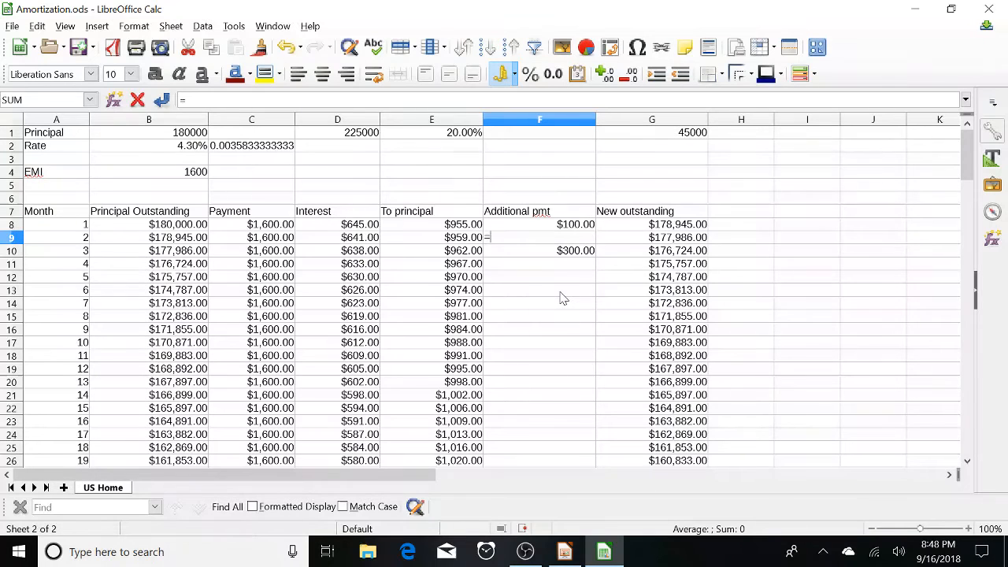
{"action": "left_click", "coordinate": [577, 226]}
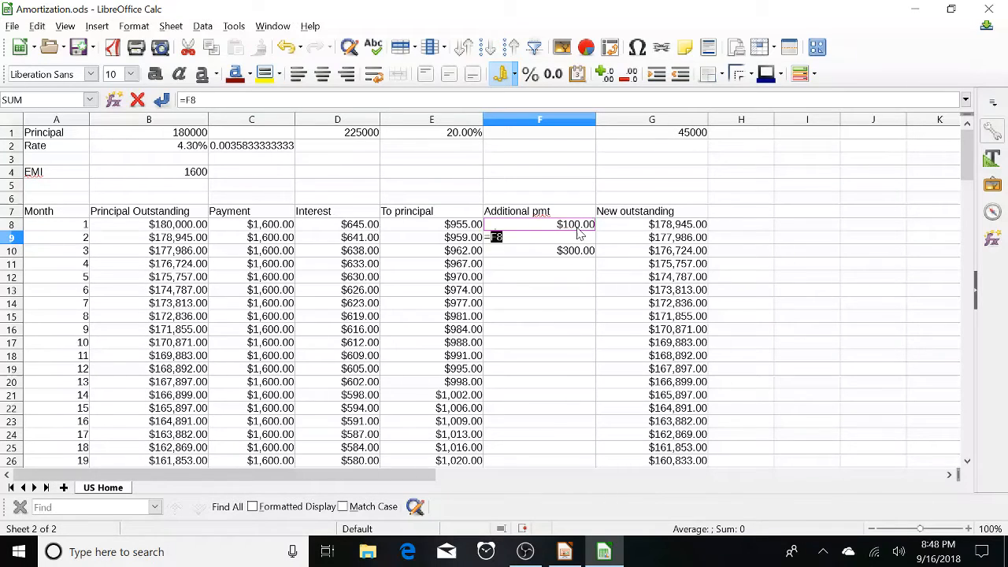
{"action": "key", "text": "Return"}
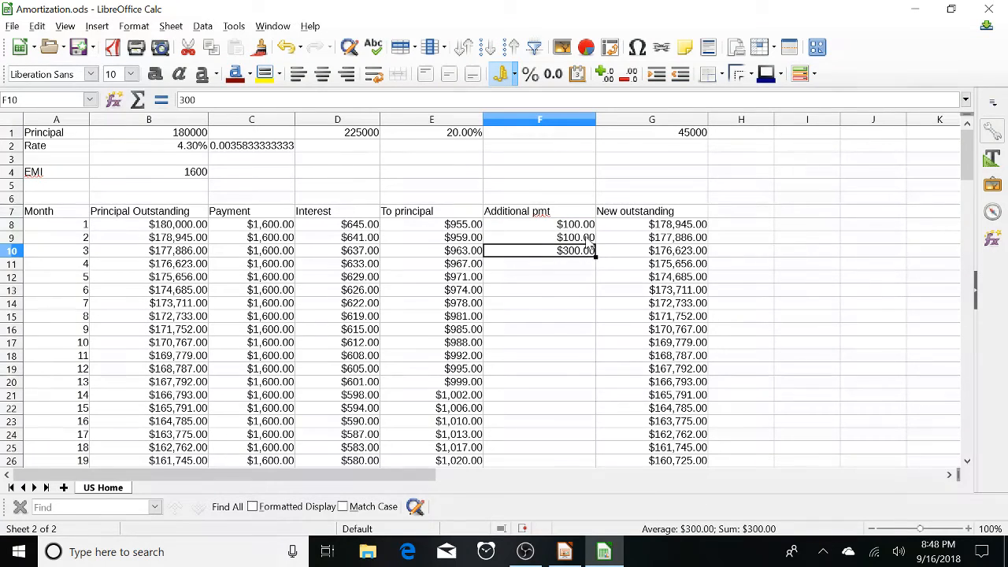
{"action": "left_click", "coordinate": [586, 241]}
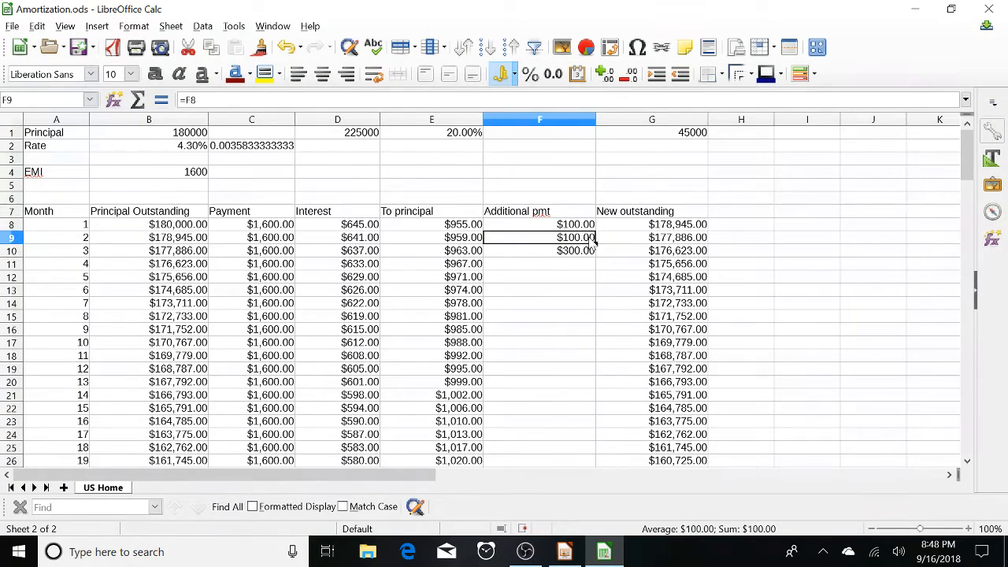
{"action": "left_click_drag", "start_coordinate": [596, 246], "coordinate": [561, 378]}
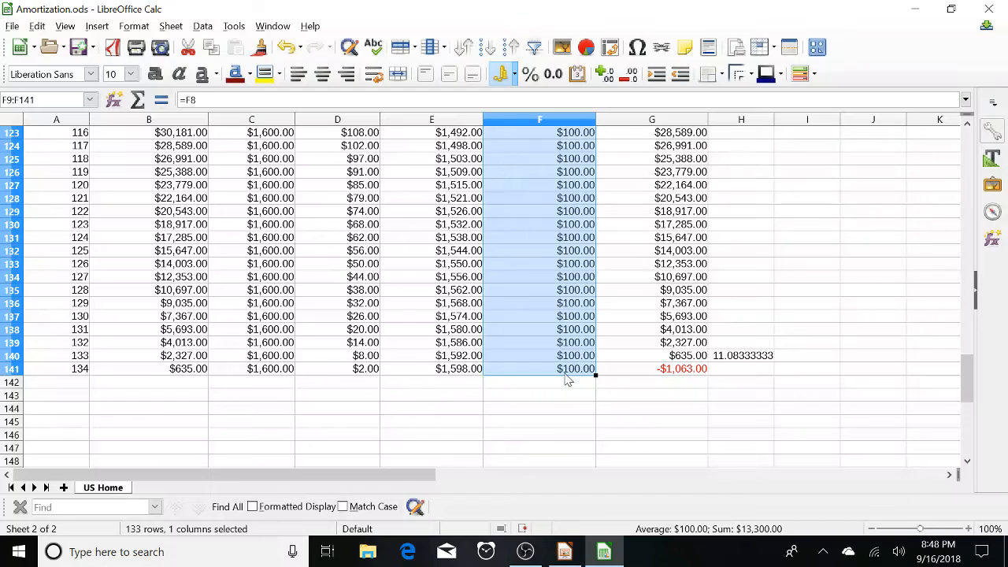
Step: Examine the schedule's final months for the payoff with the additional payments, and return to the top of the sheet
{"action": "left_click", "coordinate": [565, 373]}
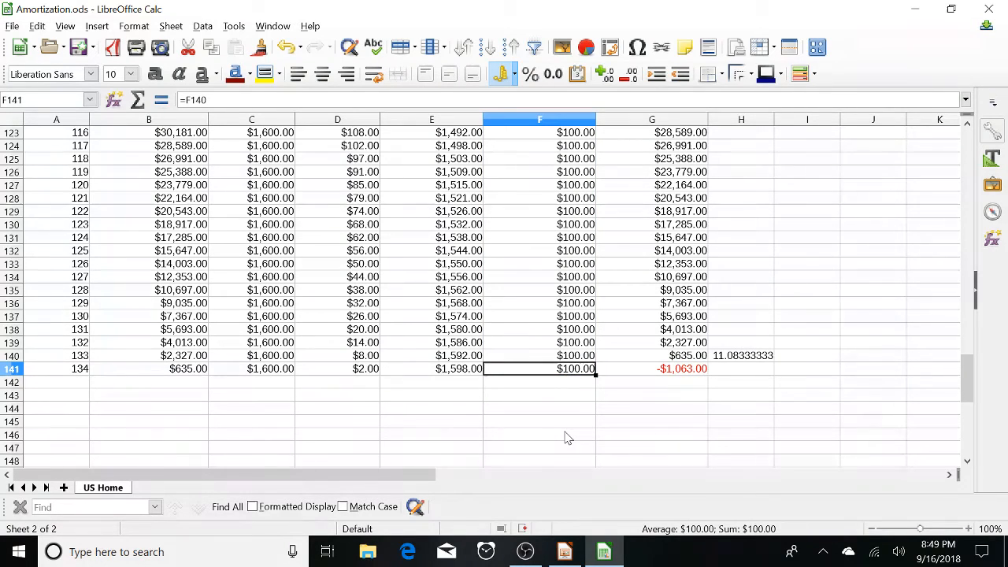
{"action": "key", "text": "Up"}
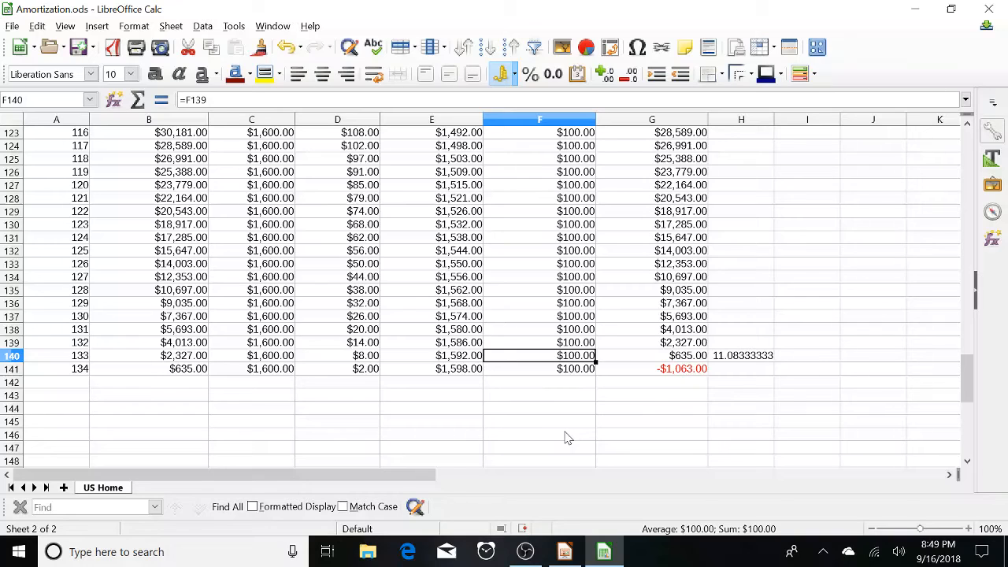
{"action": "key", "text": "Right"}
{"action": "key", "text": "Left"}
{"action": "key", "text": "Up"}
{"action": "key", "text": "Up"}
{"action": "key", "text": "Up"}
{"action": "key", "text": "Up"}
{"action": "key", "text": "Up"}
{"action": "key", "text": "Up"}
{"action": "key", "text": "Up"}
{"action": "key", "text": "Up"}
{"action": "key", "text": "Up"}
{"action": "key", "text": "Up"}
{"action": "key", "text": "Up"}
{"action": "key", "text": "Up"}
{"action": "key", "text": "Up"}
{"action": "key", "text": "Up"}
{"action": "key", "text": "Up"}
{"action": "key", "text": "Up"}
{"action": "key", "text": "Up"}
{"action": "key", "text": "Up"}
{"action": "key", "text": "Up"}
{"action": "key", "text": "Up"}
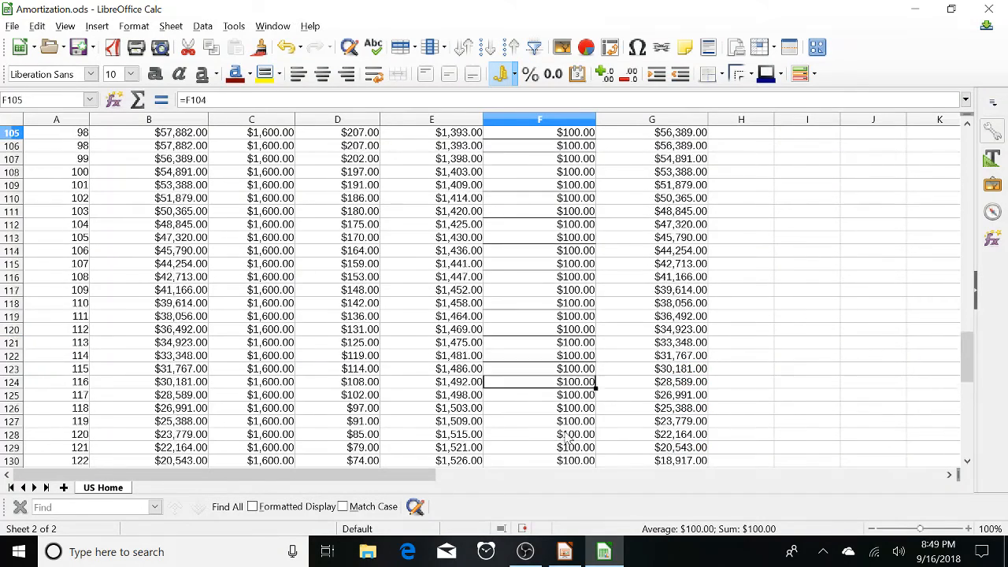
{"action": "key", "text": "Up"}
{"action": "key", "text": "Up"}
{"action": "key", "text": "Up"}
{"action": "key", "text": "ctrl+Up"}
{"action": "key", "text": "Up"}
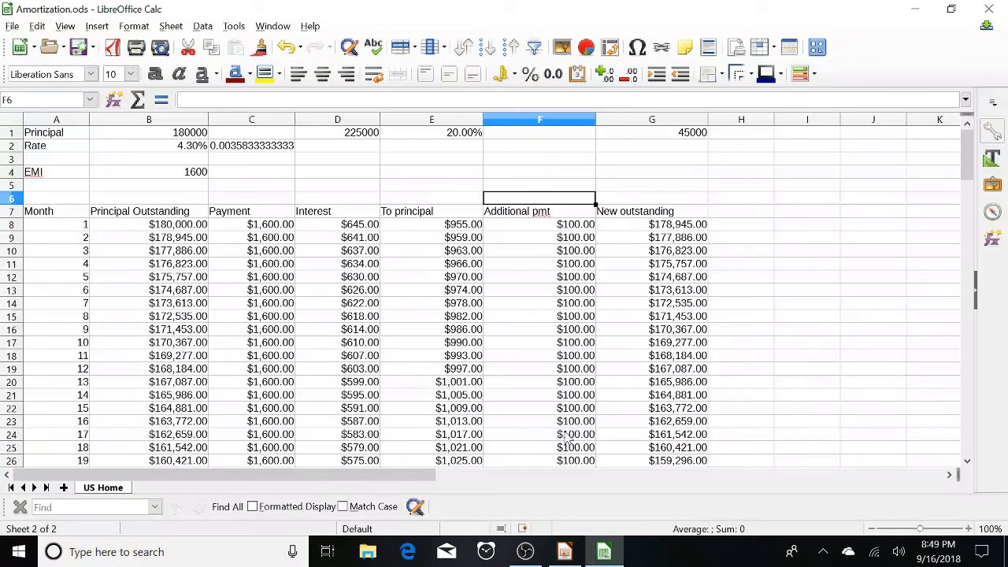
{"action": "key", "text": "ctrl+Up"}
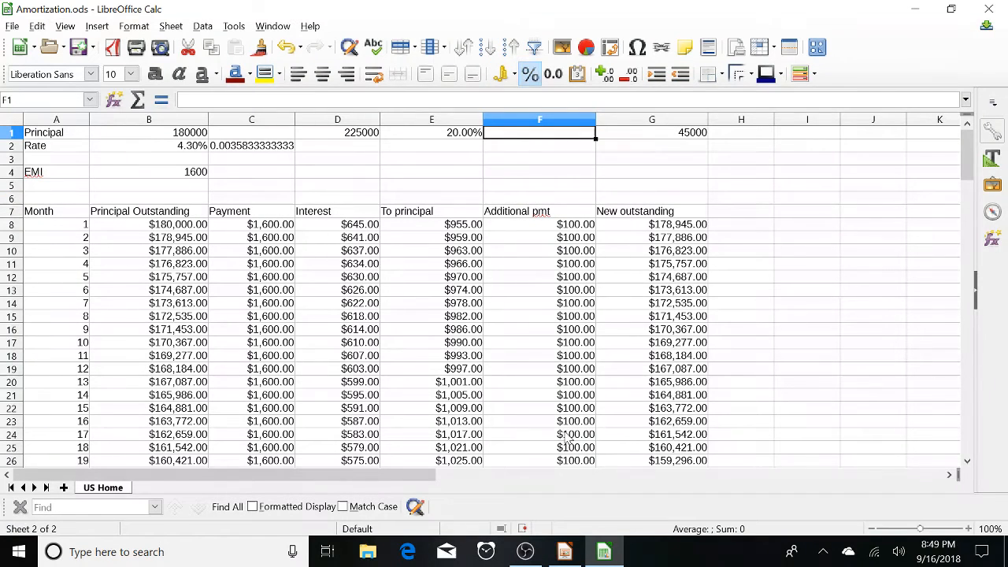
Step: Select the EMI label in A4 and save the workbook
{"action": "key", "text": "Left"}
{"action": "key", "text": "Left"}
{"action": "key", "text": "Left"}
{"action": "key", "text": "Left"}
{"action": "key", "text": "Left"}
{"action": "key", "text": "Down"}
{"action": "key", "text": "Down"}
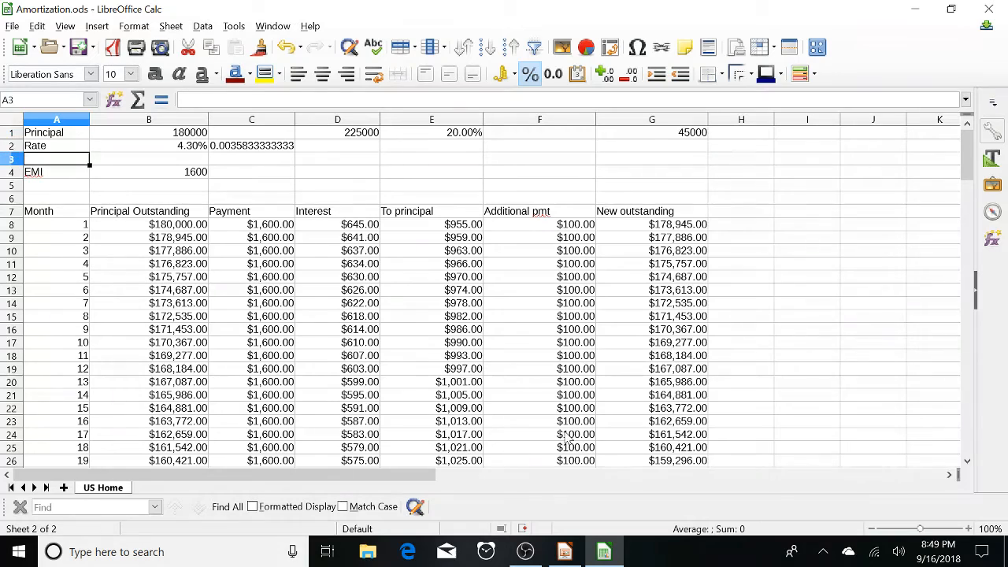
{"action": "key", "text": "Down"}
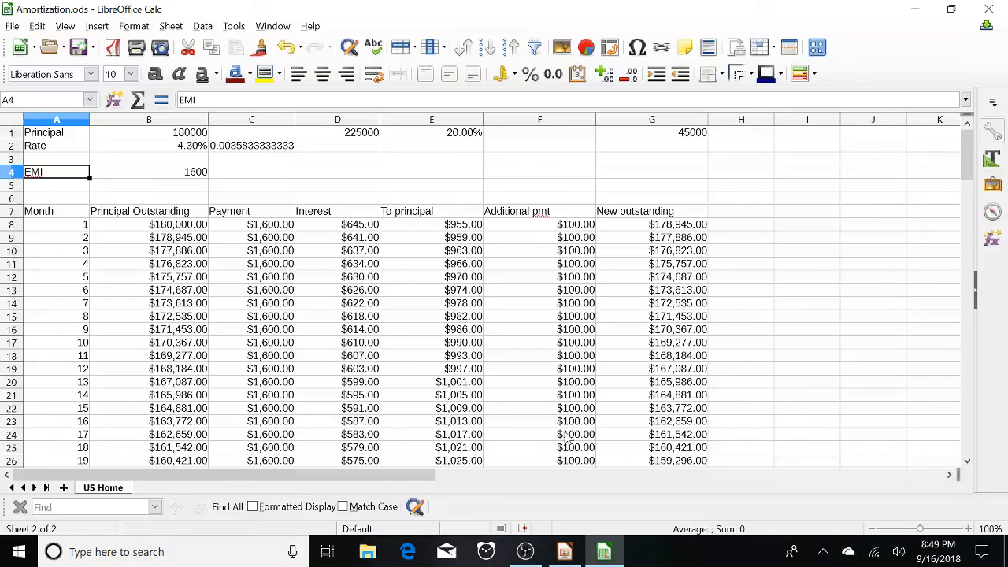
{"action": "key", "text": "ctrl+s"}
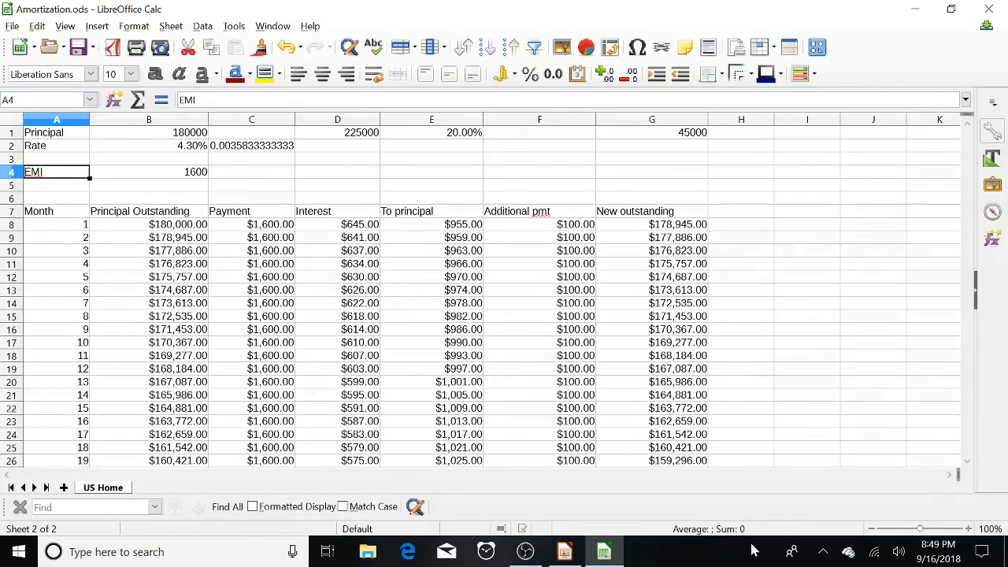
{"action": "left_click", "coordinate": [536, 558]}
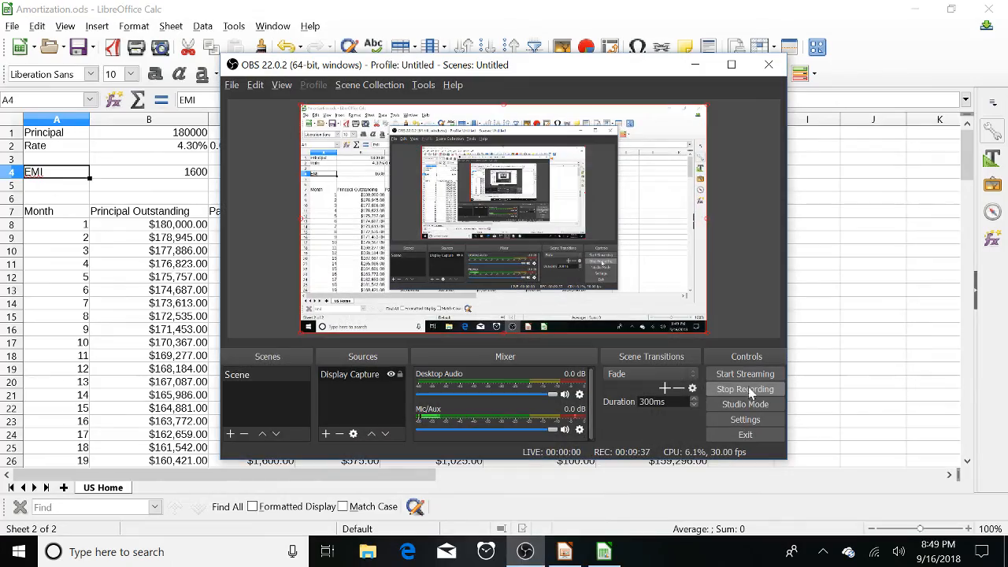